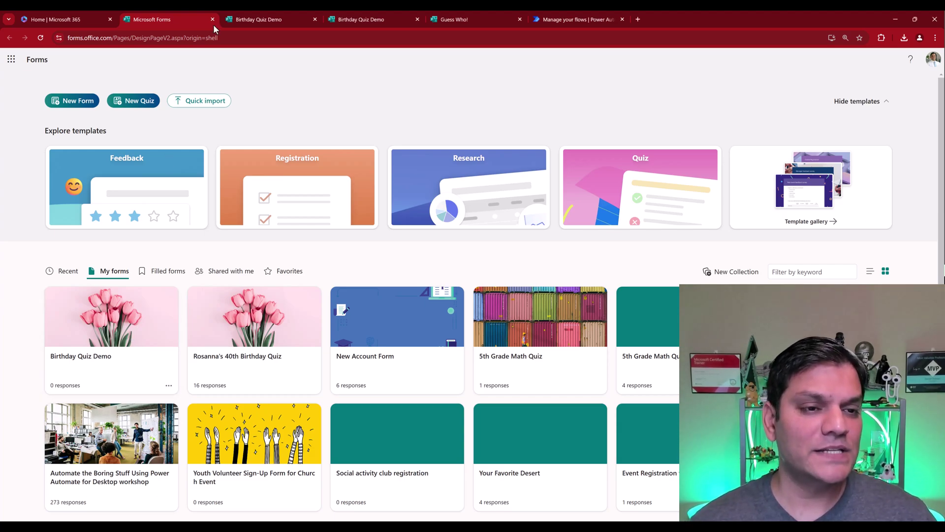
click(259, 15)
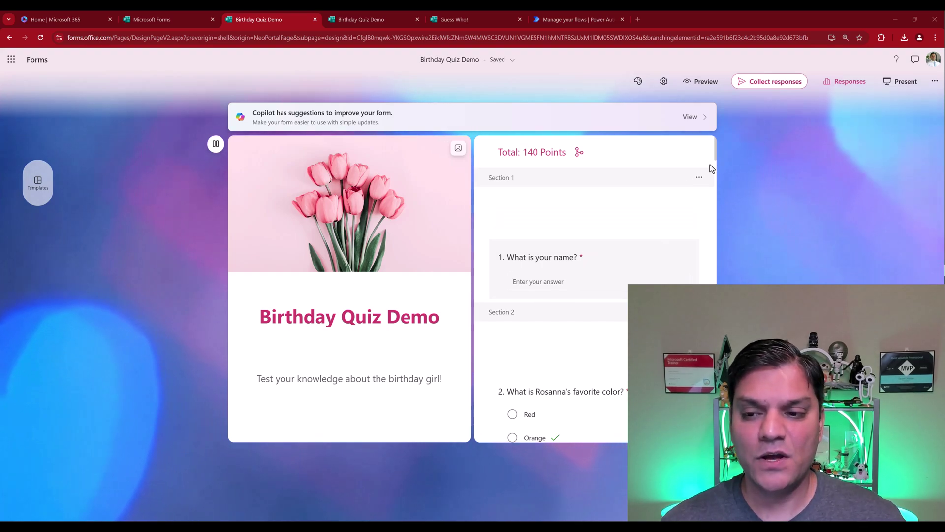
drag(716, 152, 715, 428)
scroll(596, 296, down, 2)
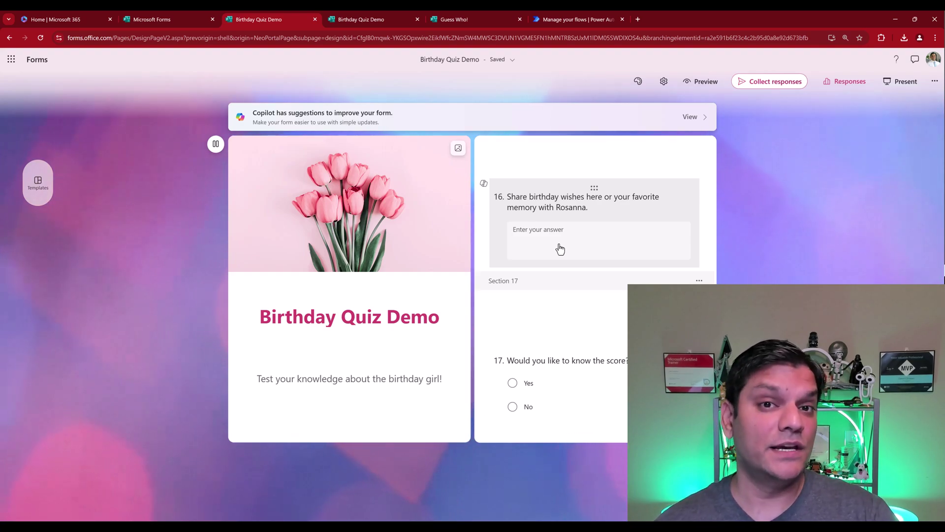
scroll(560, 249, down, 3)
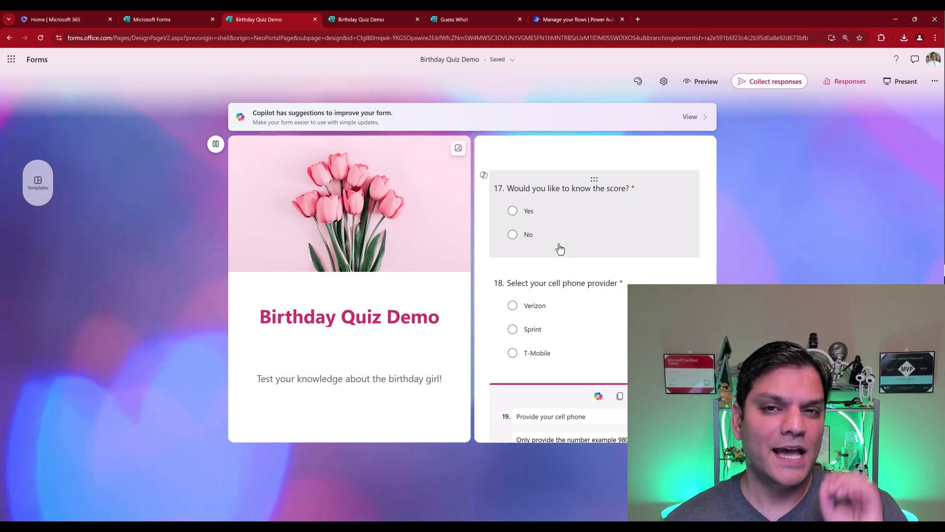
click(560, 249)
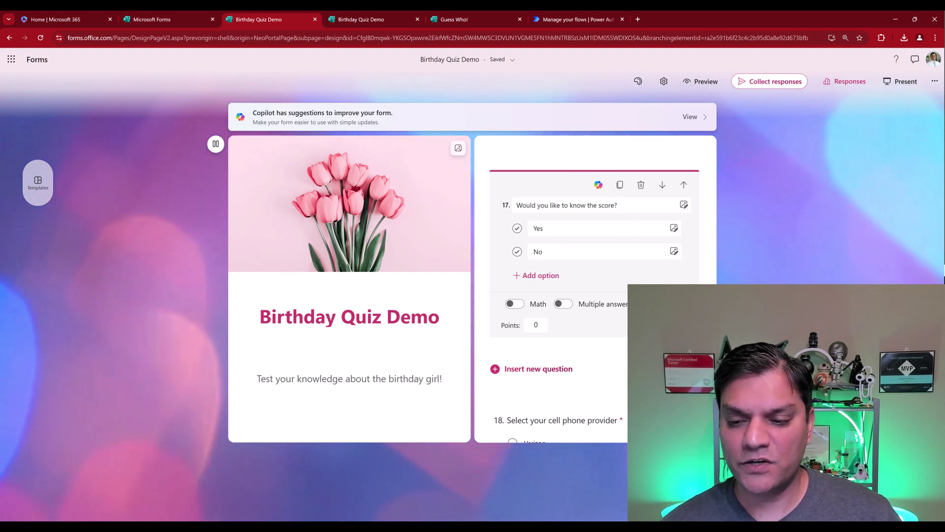
click(650, 364)
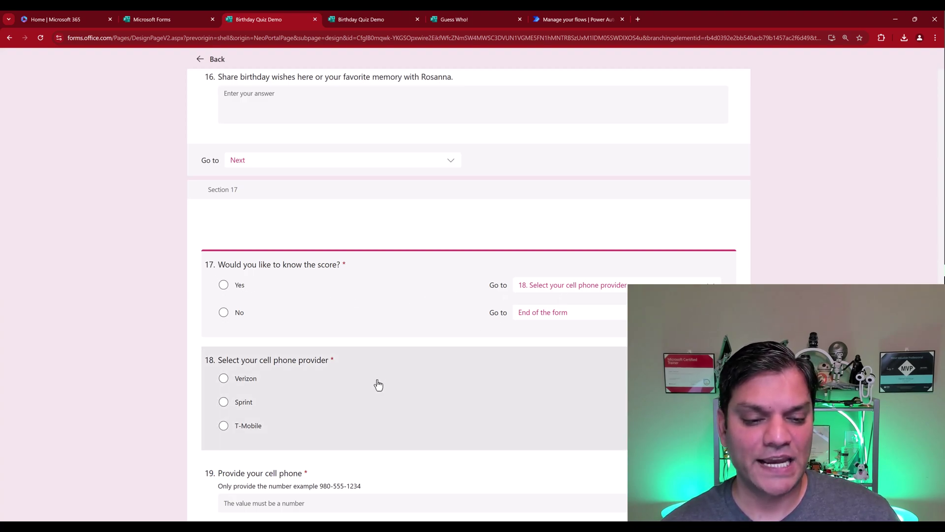
scroll(376, 381, down, 2)
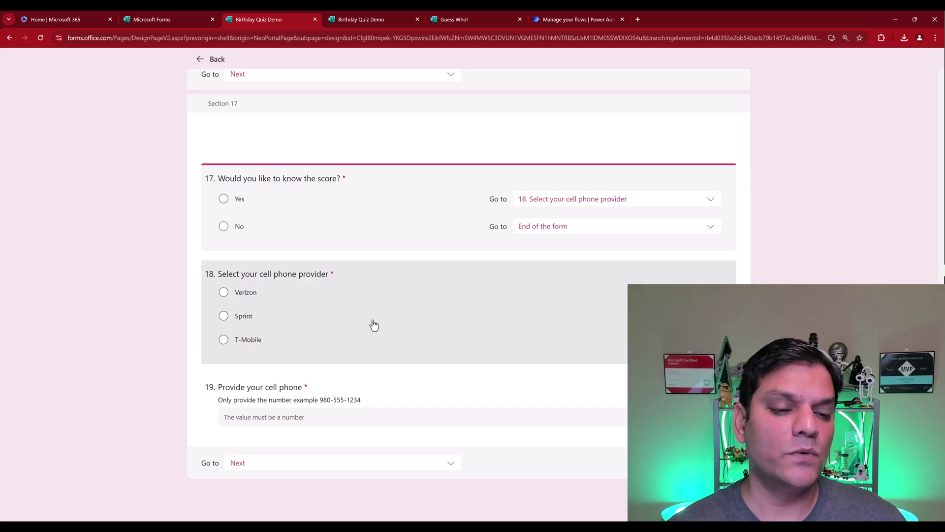
scroll(367, 344, down, 1)
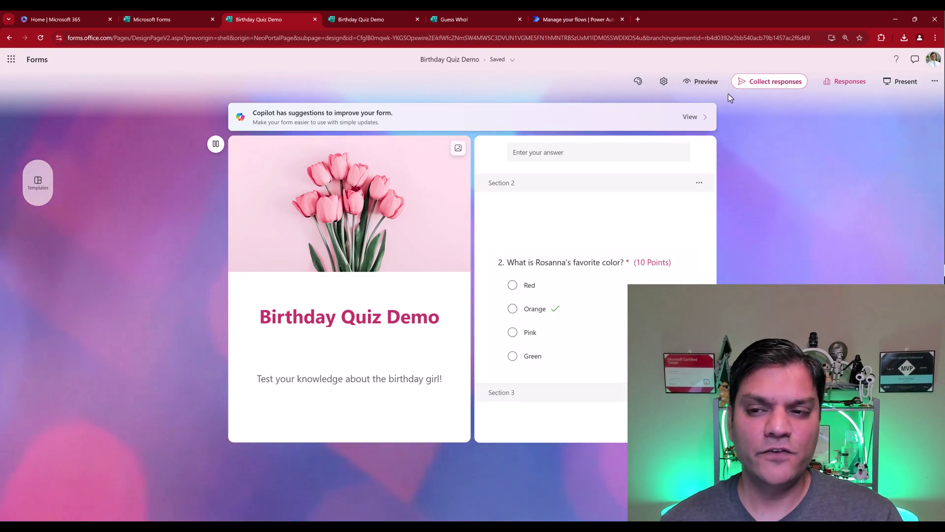
click(706, 81)
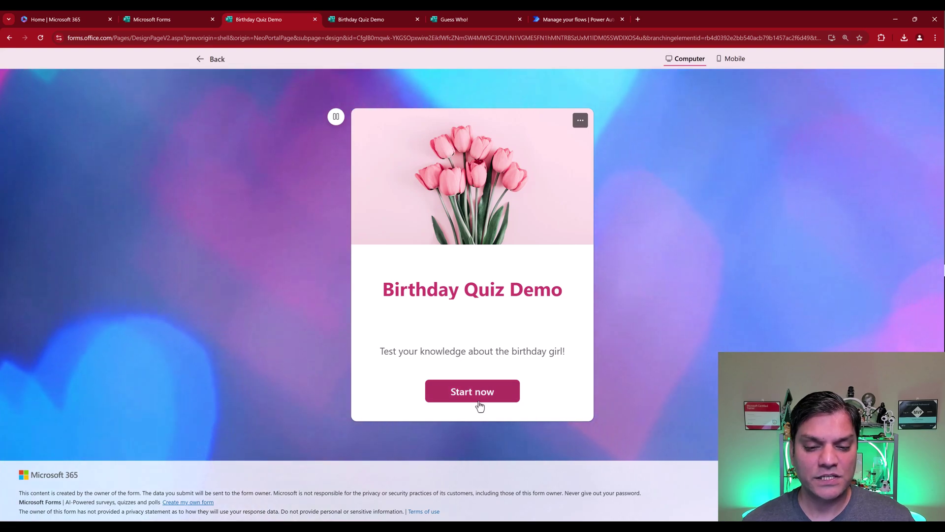
click(478, 398)
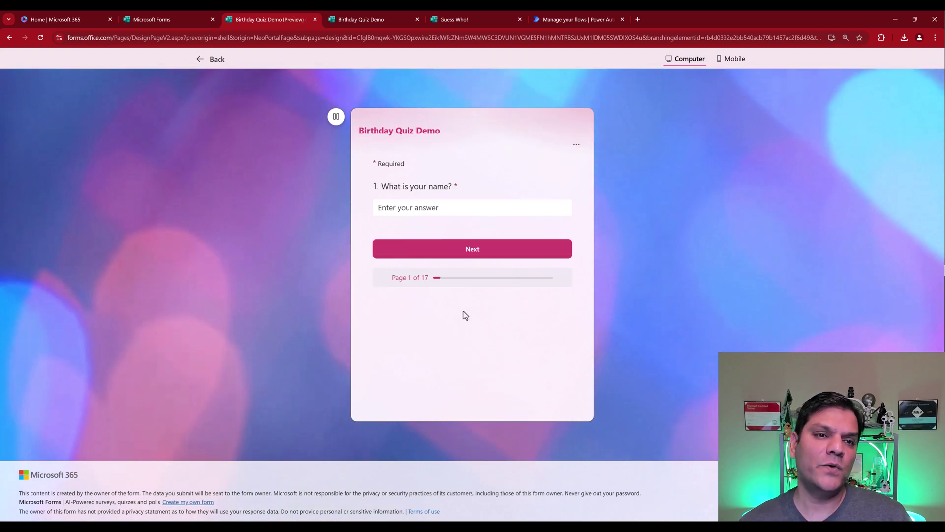
click(438, 207)
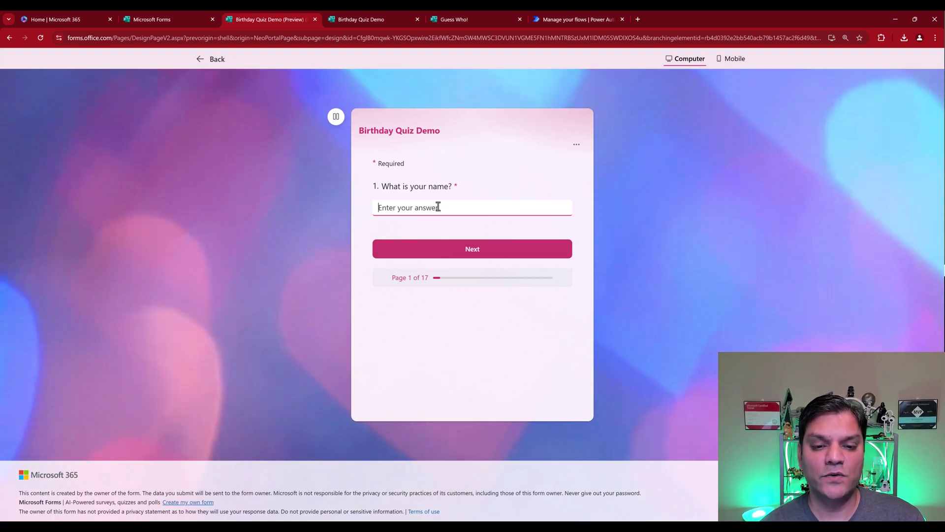
text(Jon Doe)
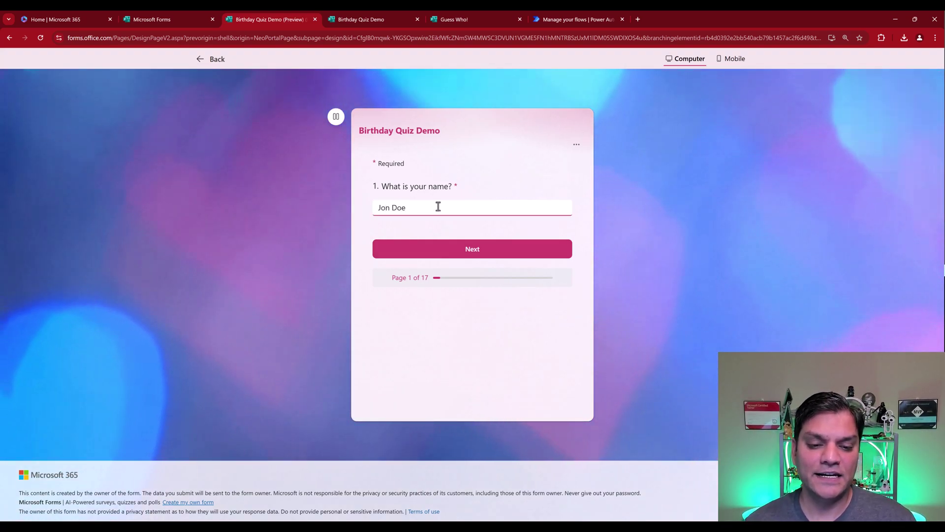
click(437, 248)
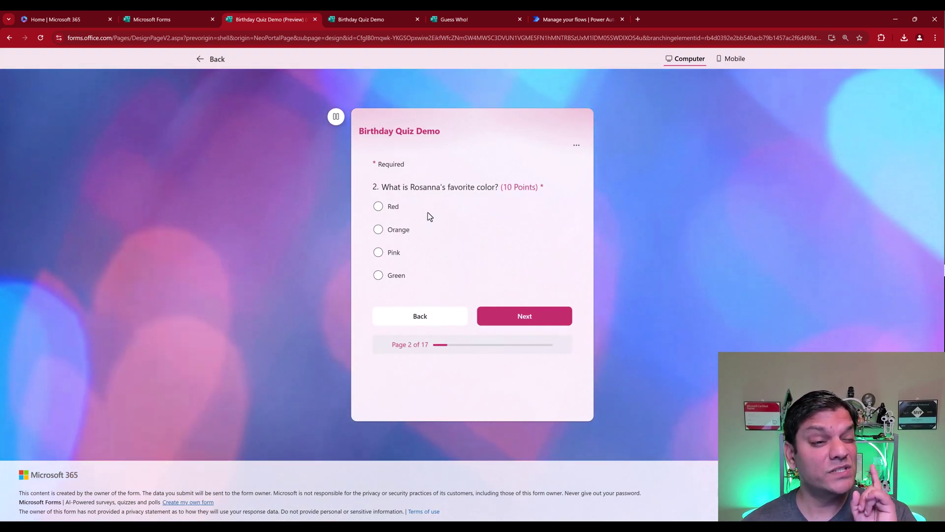
click(213, 59)
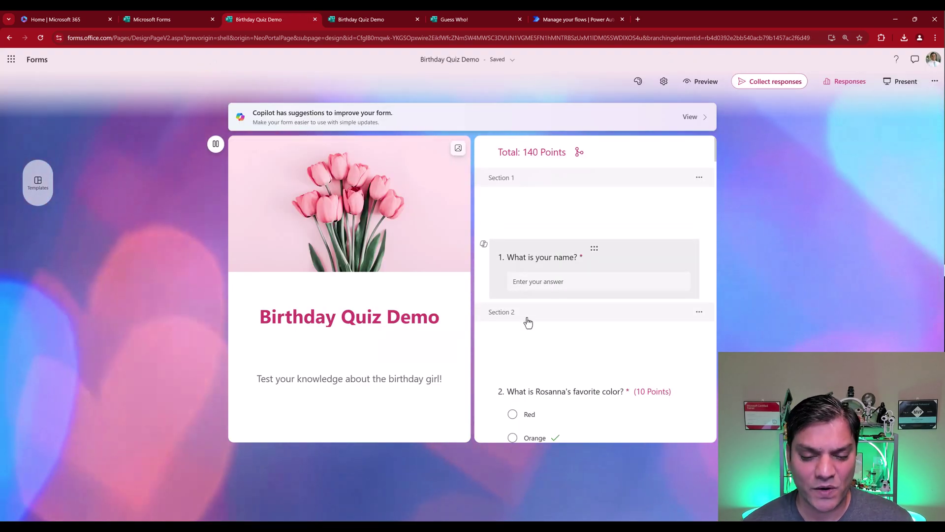
scroll(536, 363, down, 3)
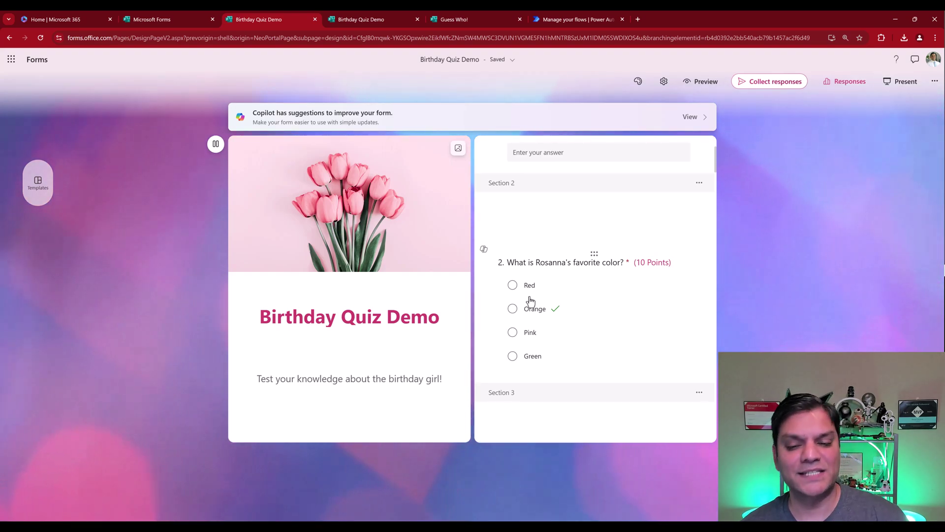
scroll(530, 295, down, 4)
scroll(530, 295, down, 10)
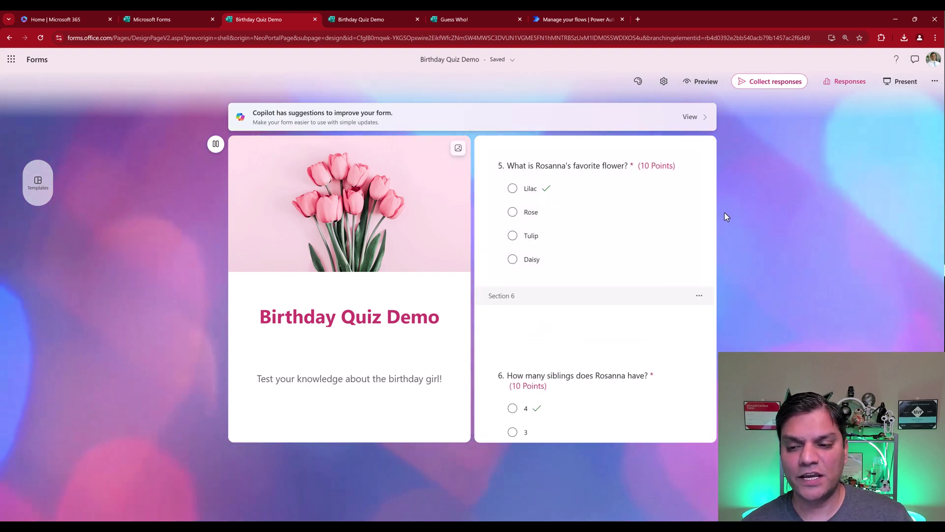
scroll(696, 374, down, 20)
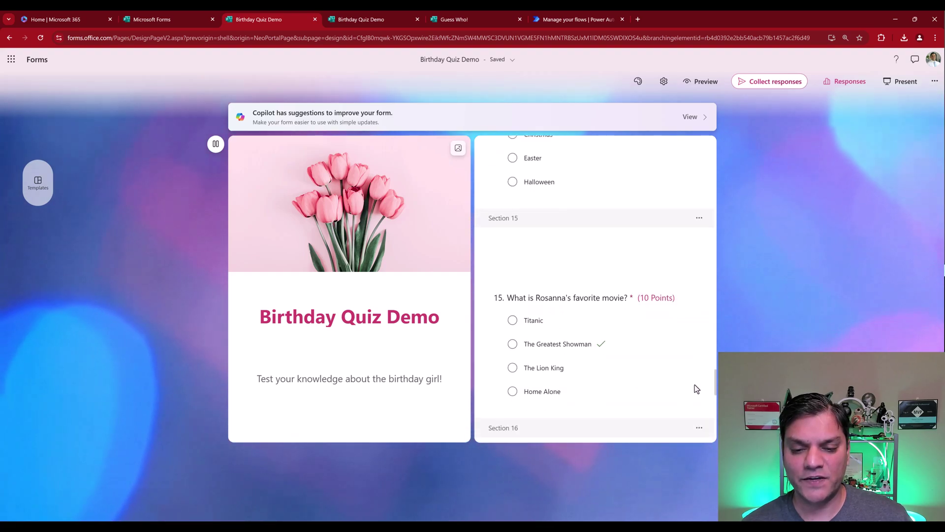
scroll(696, 400, down, 3)
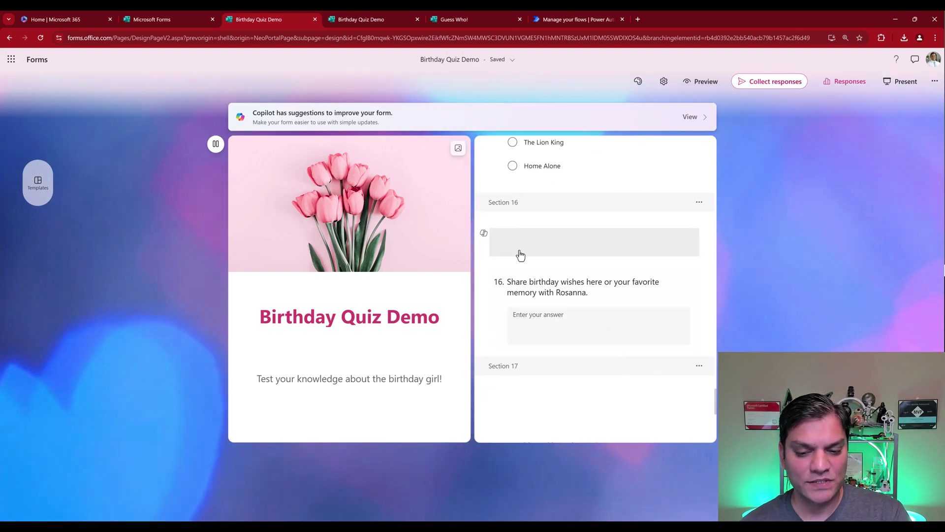
scroll(520, 255, down, 3)
scroll(522, 261, down, 1)
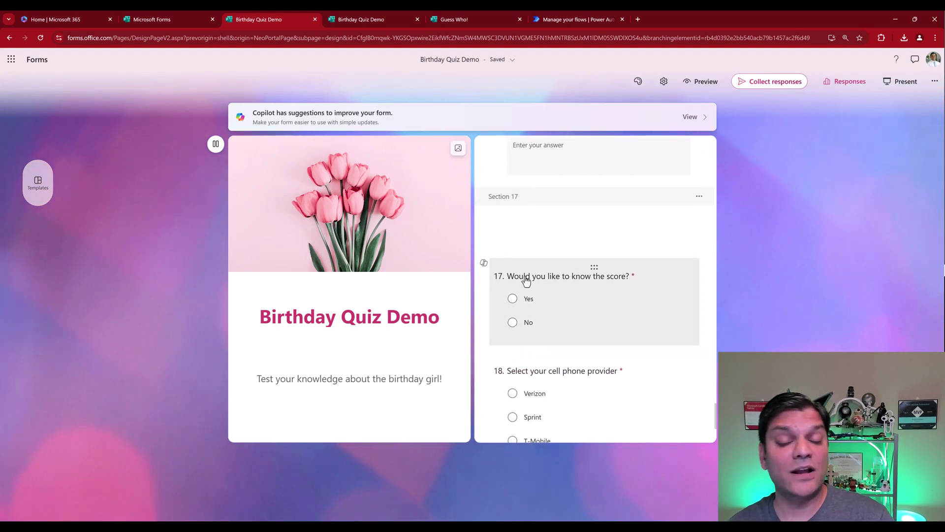
scroll(524, 281, down, 4)
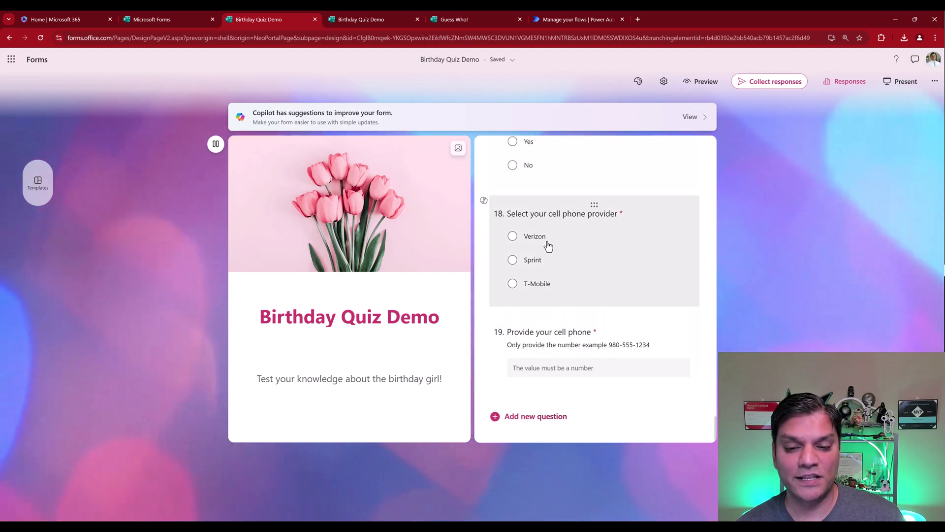
scroll(545, 382, up, 3)
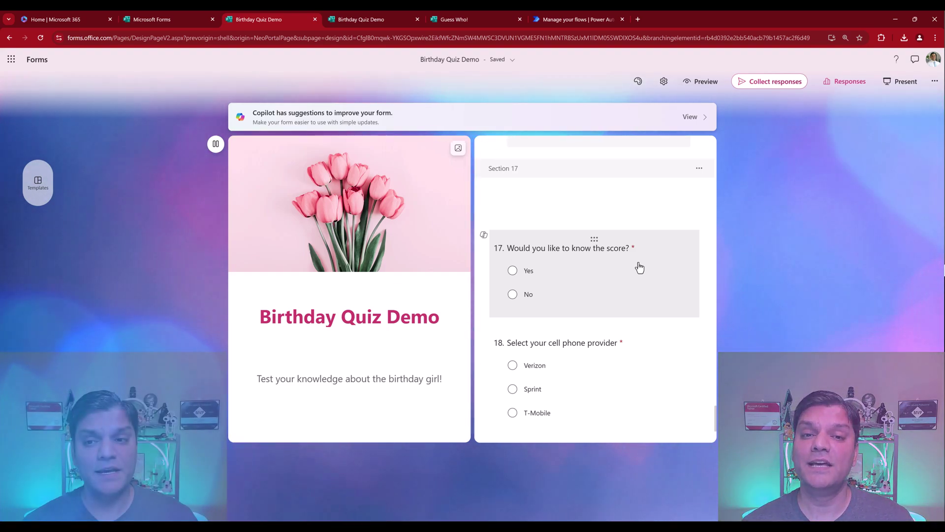
Review the Birthday Quiz Demo settings: practice mode and automatic results off, responses ending 11/9/2024.
click(664, 83)
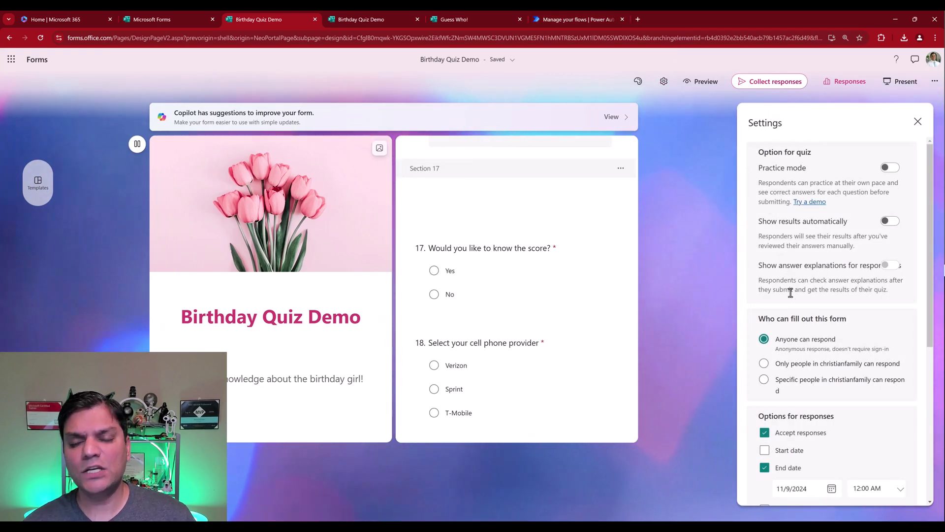
scroll(790, 290, down, 1)
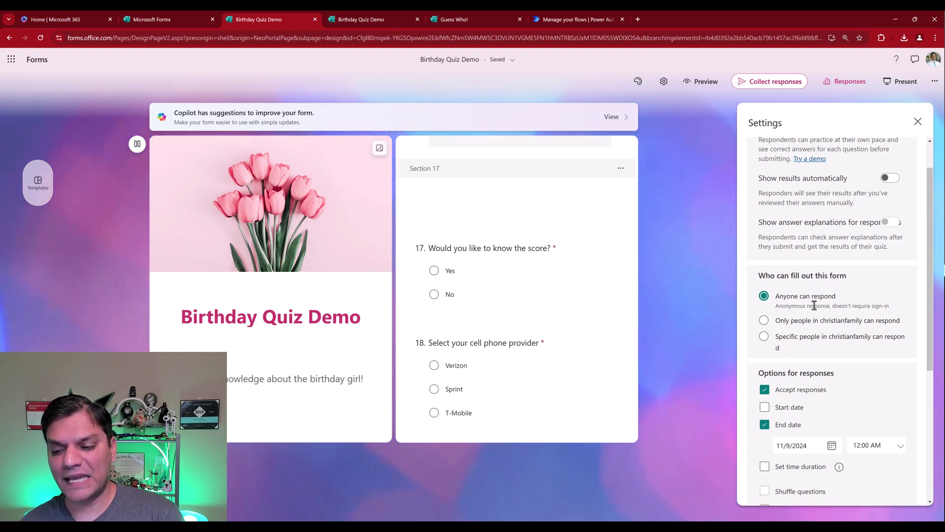
scroll(815, 305, down, 3)
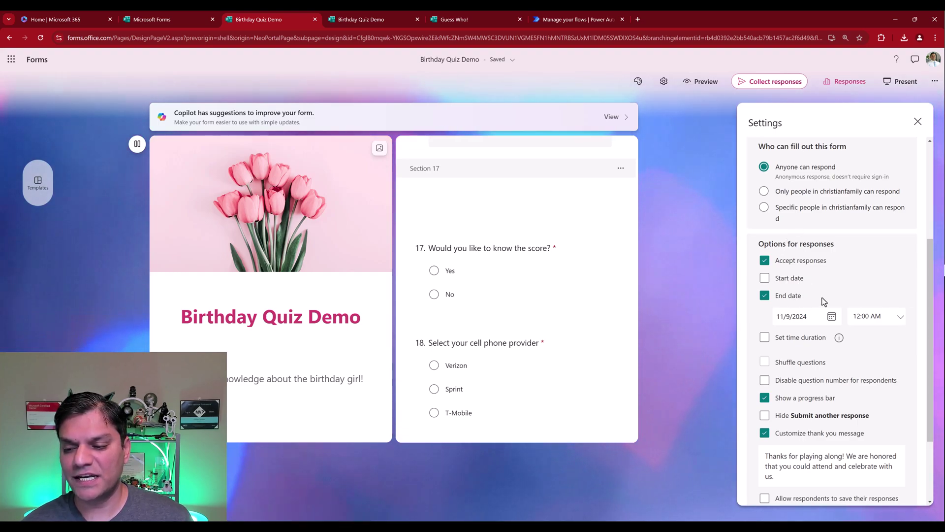
scroll(824, 301, down, 1)
scroll(807, 344, down, 1)
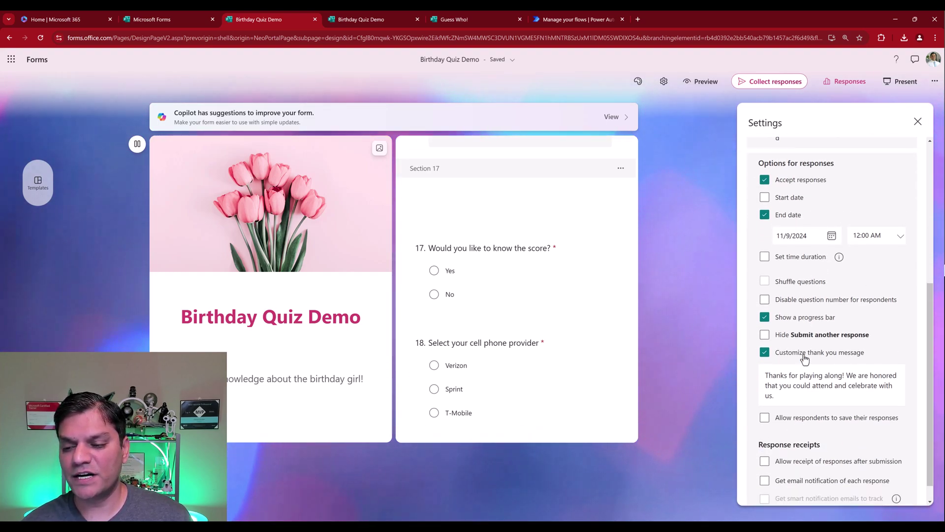
scroll(805, 359, down, 1)
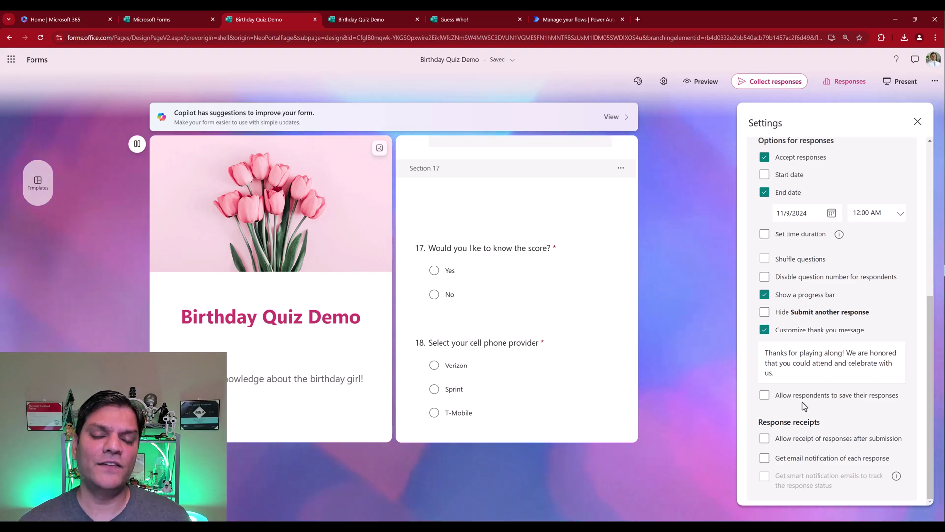
scroll(832, 433, up, 5)
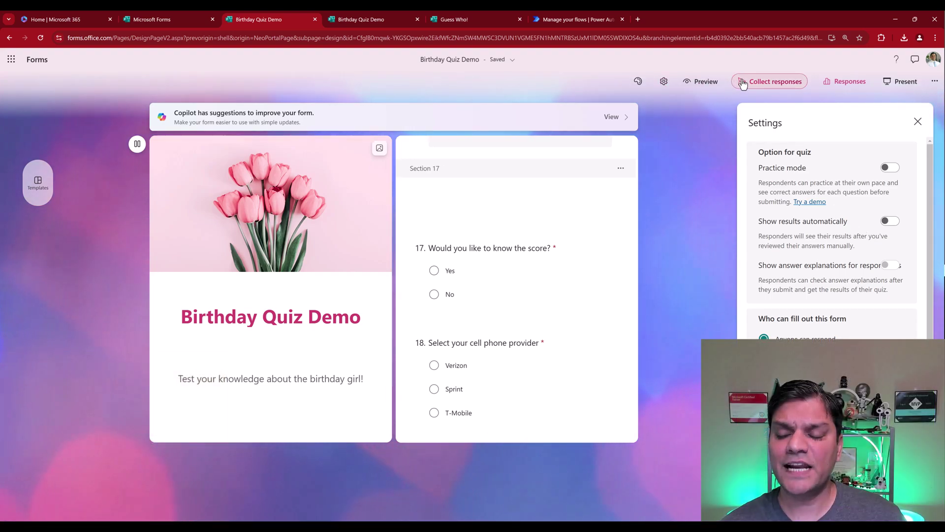
Download the Birthday Quiz Demo QR code image, then switch to the Canva 'SCAN HERE!' poster.
click(743, 84)
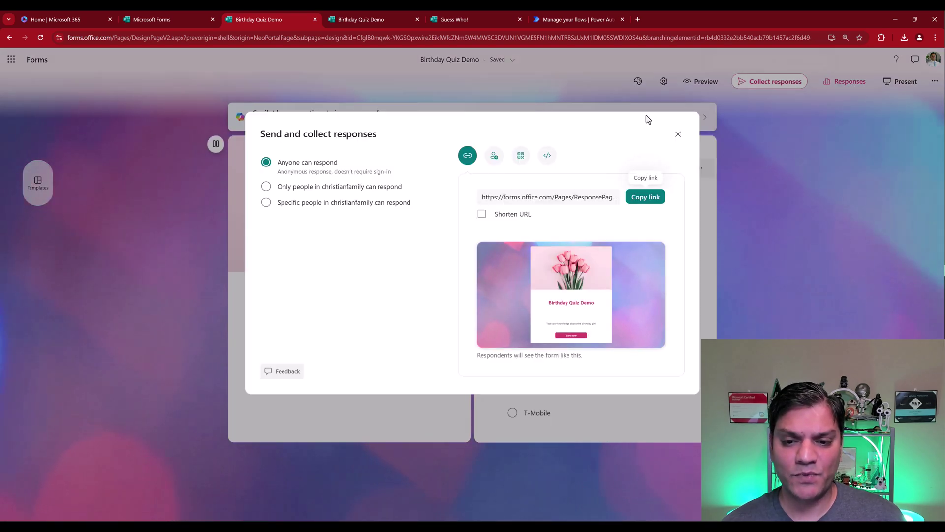
click(523, 159)
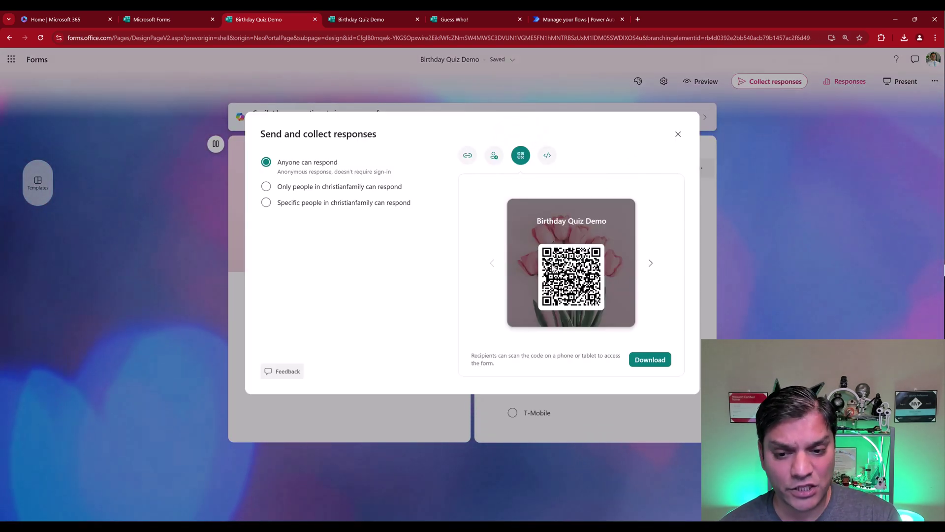
click(650, 359)
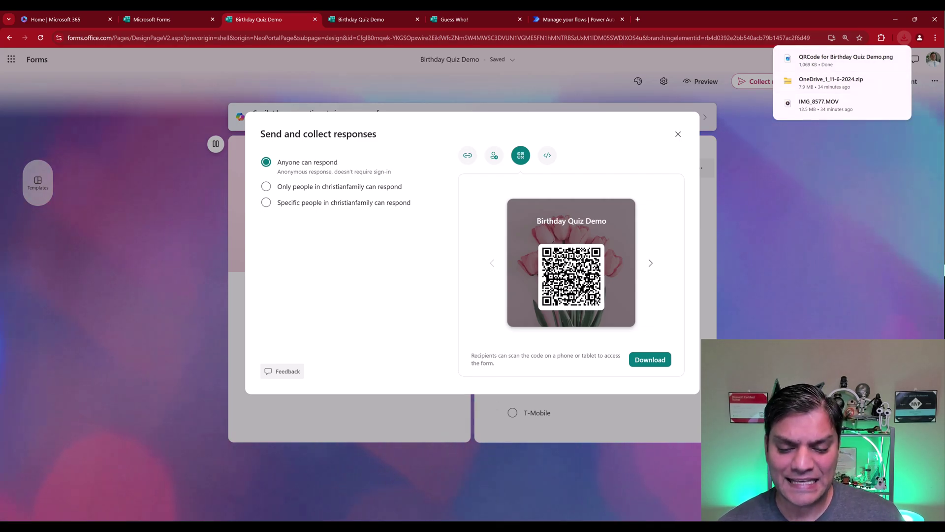
click(508, 500)
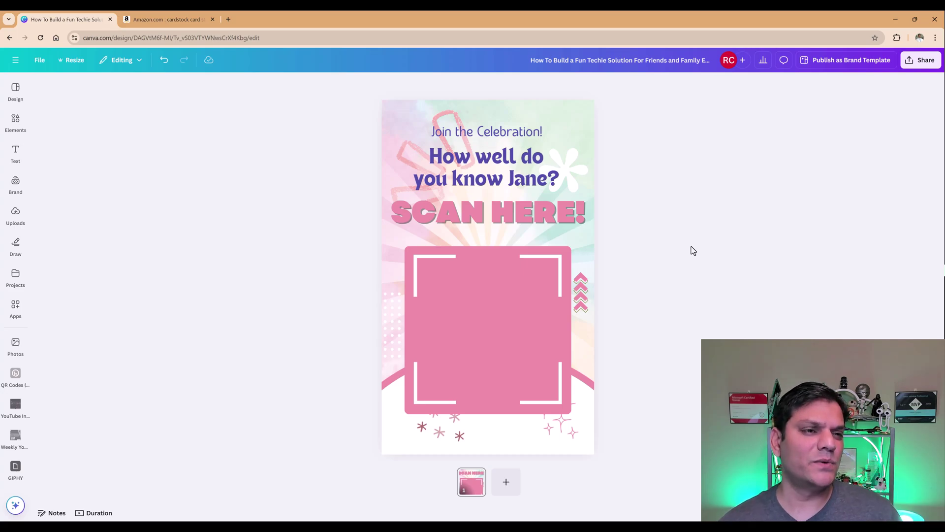
click(164, 20)
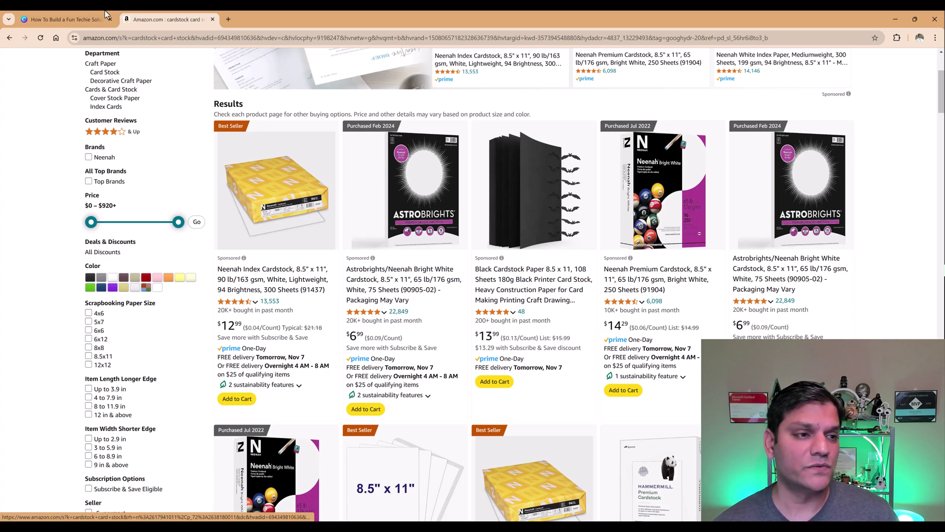
click(78, 16)
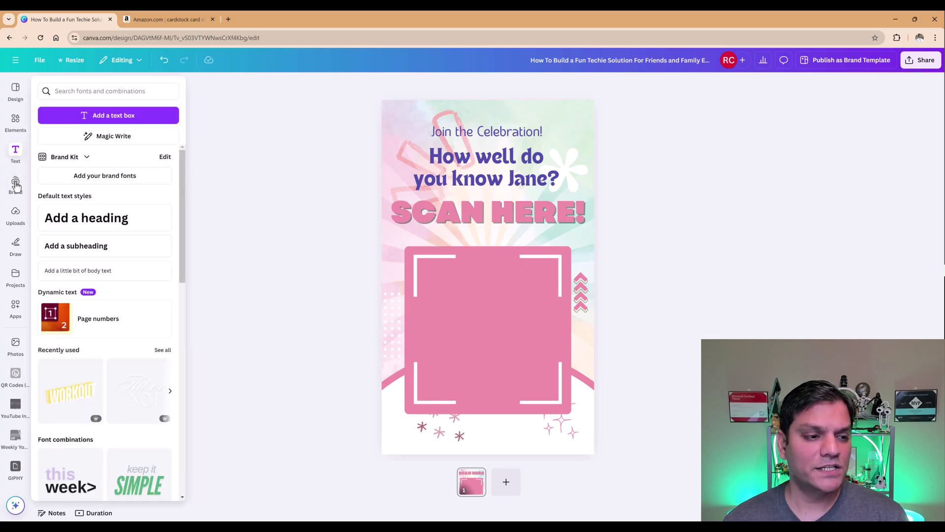
Drop the uploaded QR code into the pink frame, crop it to the code, and enlarge it to fill.
click(15, 214)
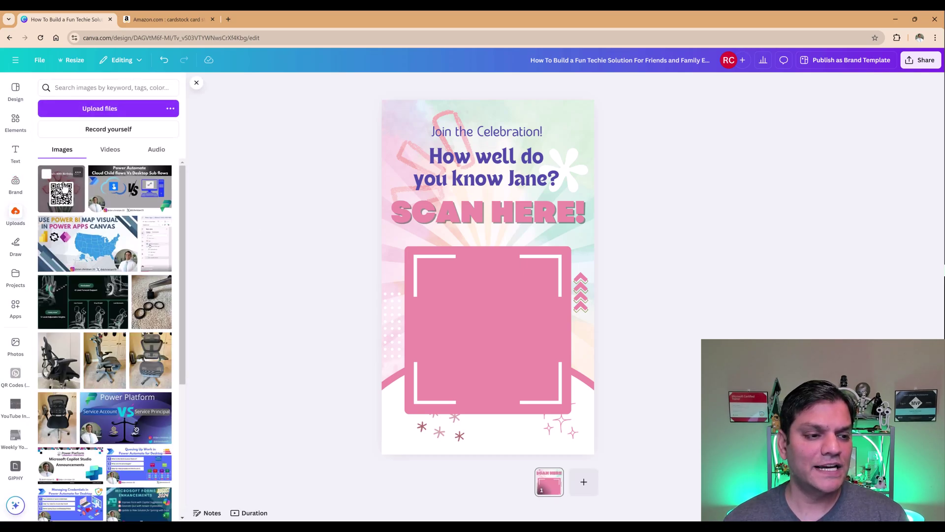
drag(64, 186, 436, 272)
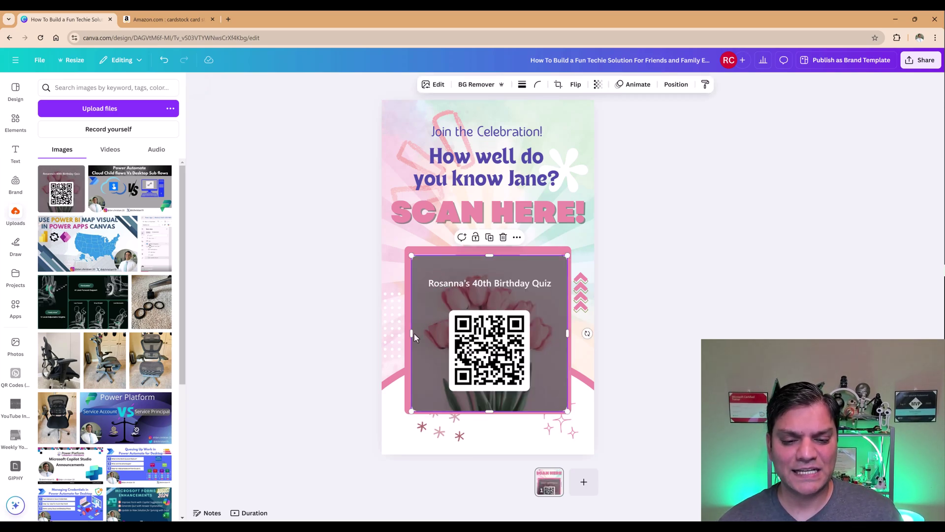
drag(413, 335, 450, 331)
drag(507, 256, 499, 306)
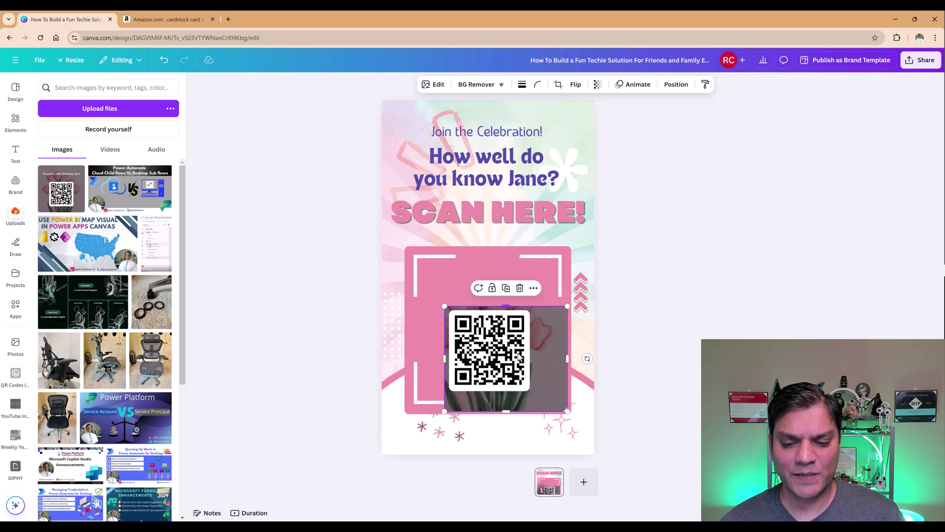
drag(568, 417, 533, 394)
drag(474, 373, 450, 319)
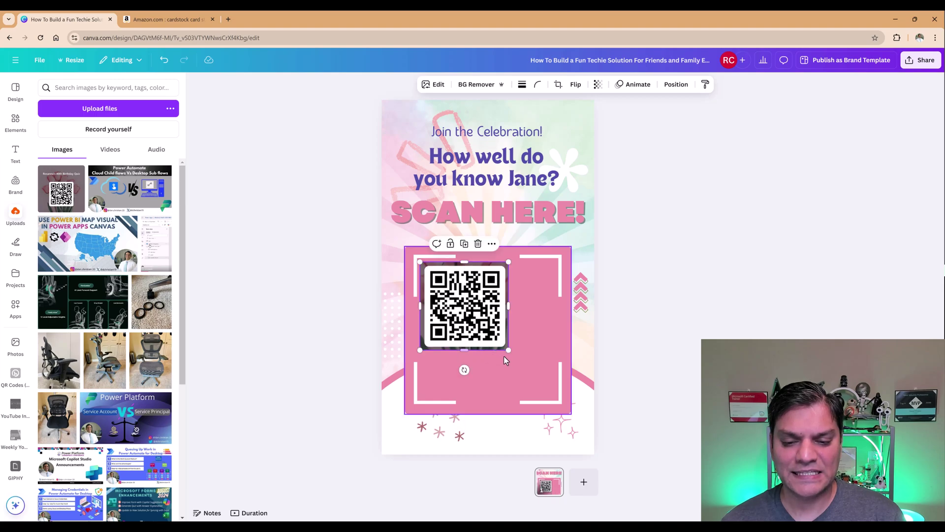
drag(517, 364, 561, 408)
key(Escape)
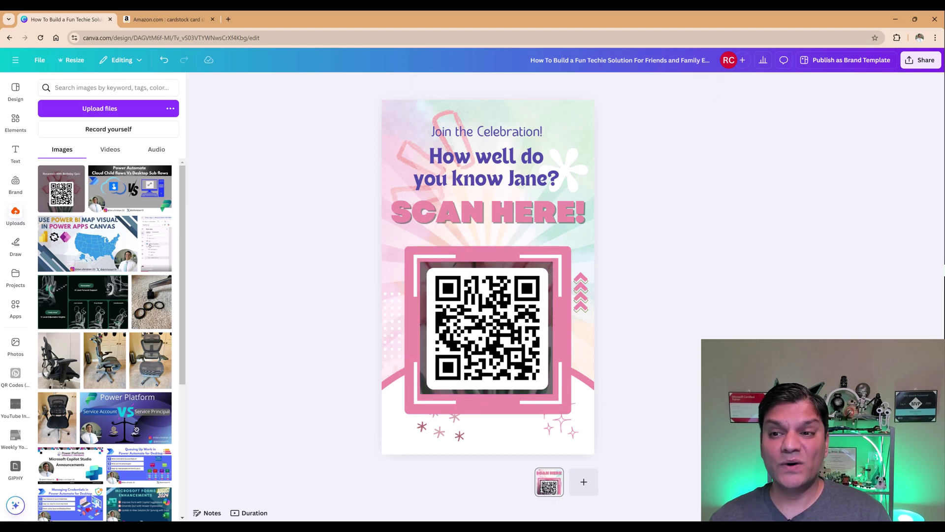
Download the poster through Share > Download with file type JPG.
click(919, 60)
click(790, 235)
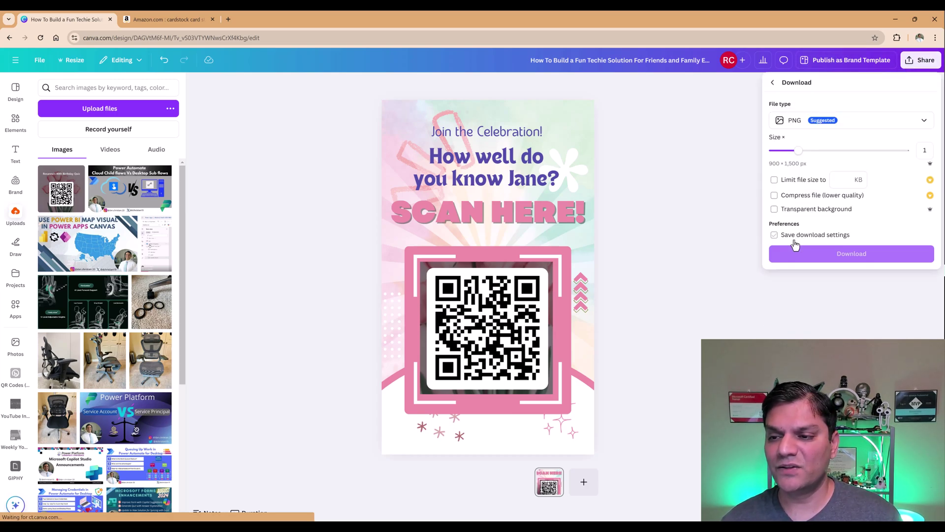
click(803, 120)
click(783, 147)
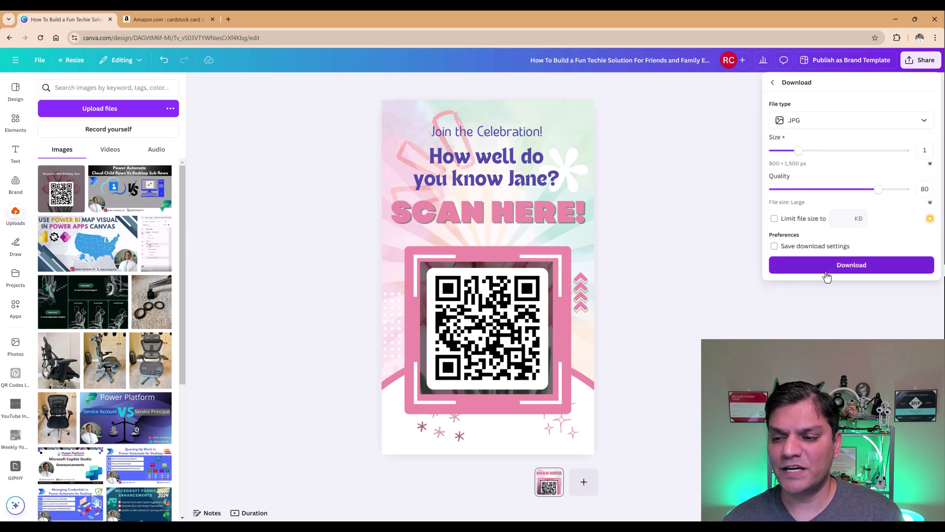
click(827, 272)
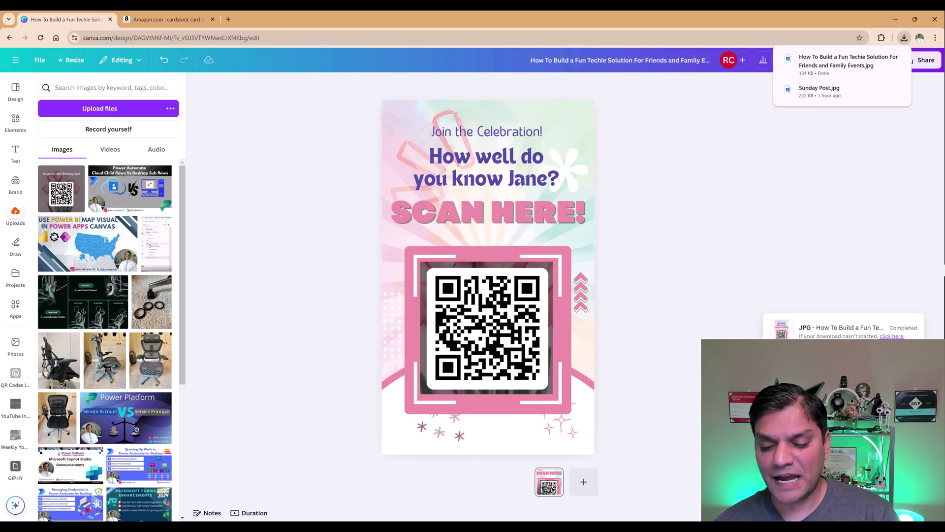
Insert the poster JPG onto the blank PowerPoint slide, shrunk and placed at the top-left.
mouse_move(568, 527)
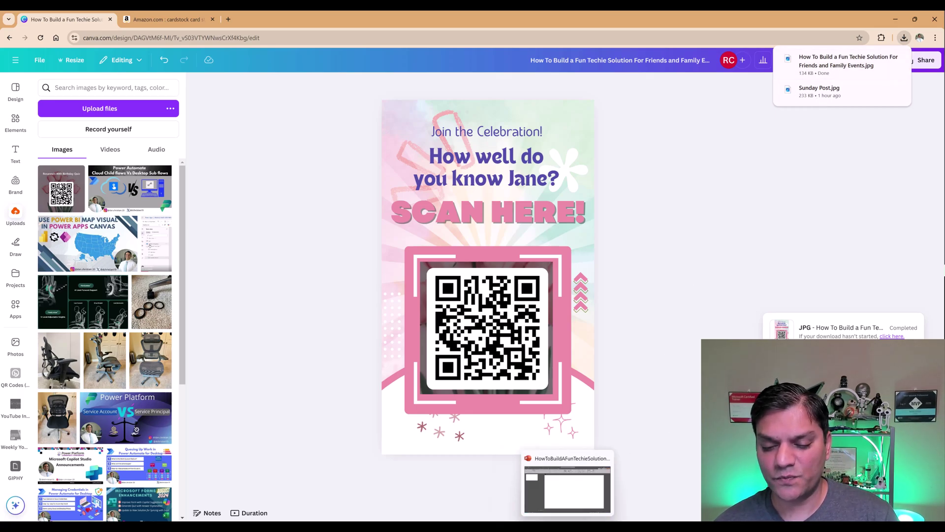
click(565, 502)
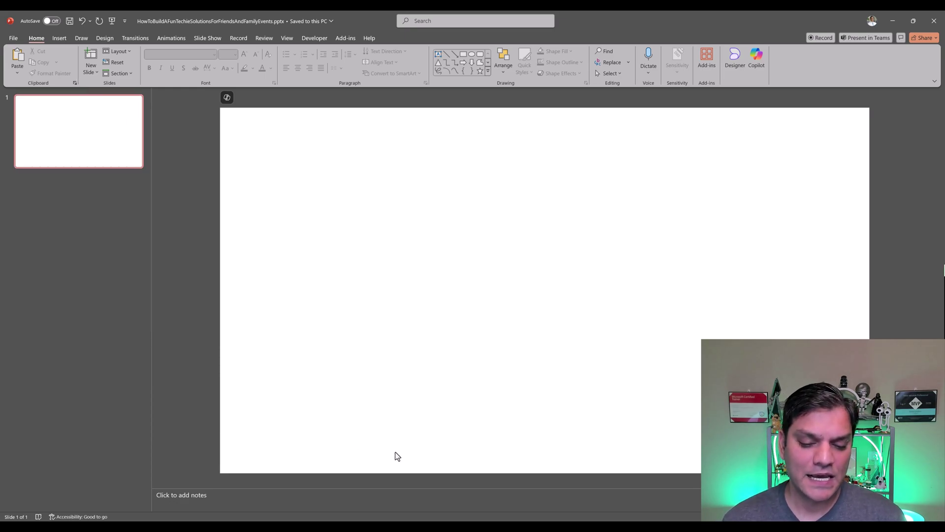
mouse_move(588, 527)
click(586, 485)
drag(556, 180, 460, 290)
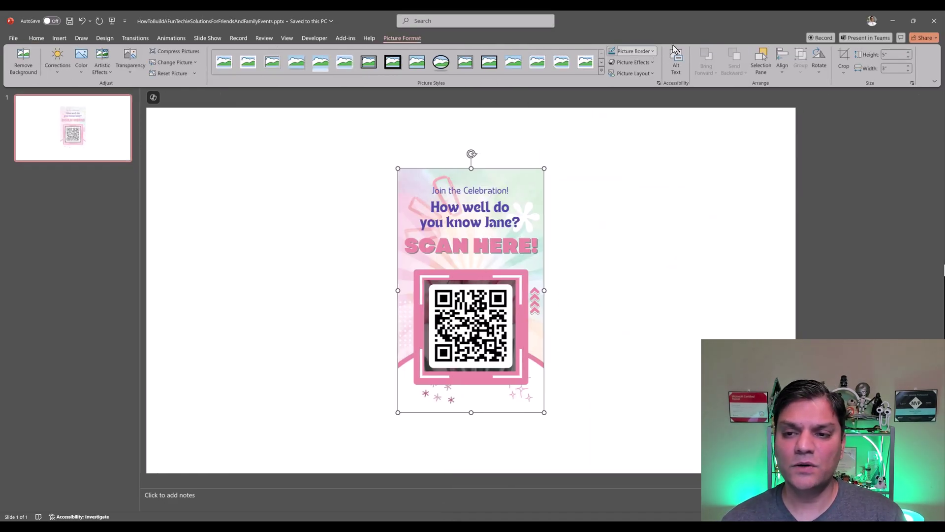
drag(490, 214, 248, 165)
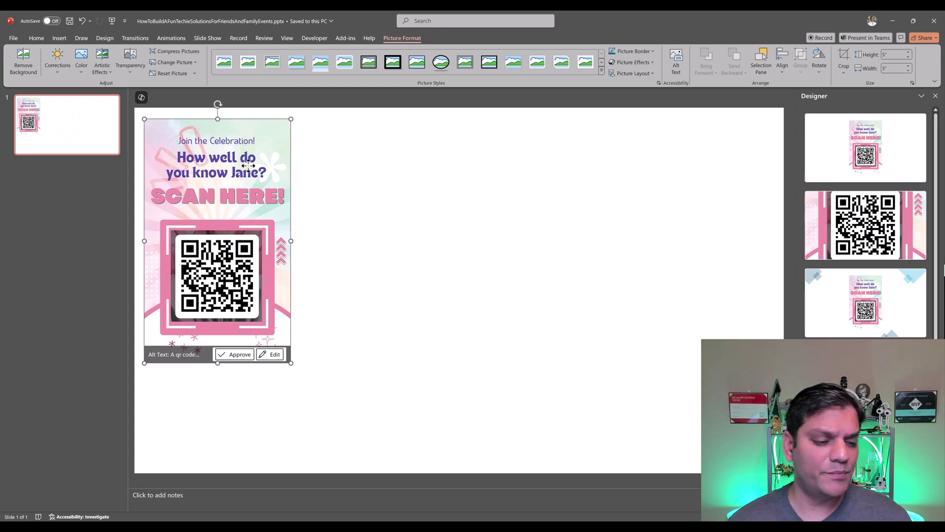
drag(291, 363, 239, 277)
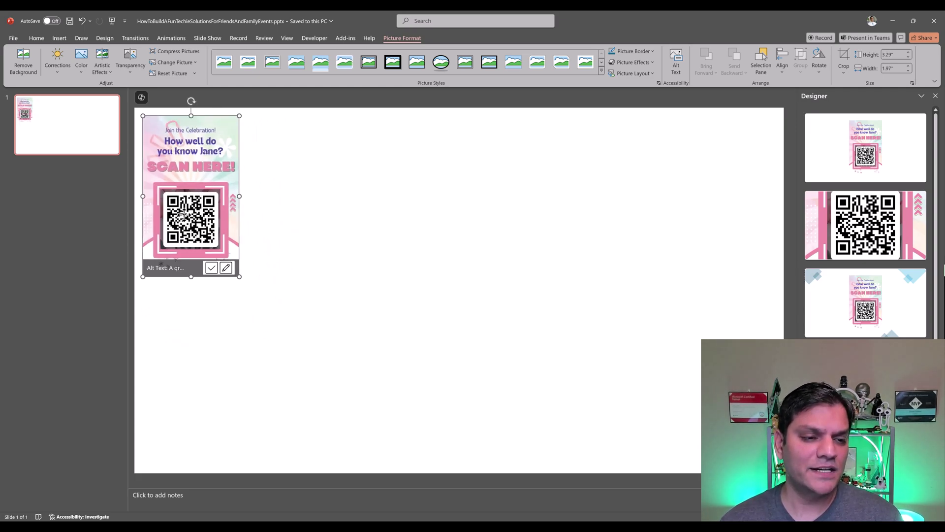
Paste two more copies of the poster to form a row of three across the slide.
key(ctrl+v)
drag(183, 215, 339, 203)
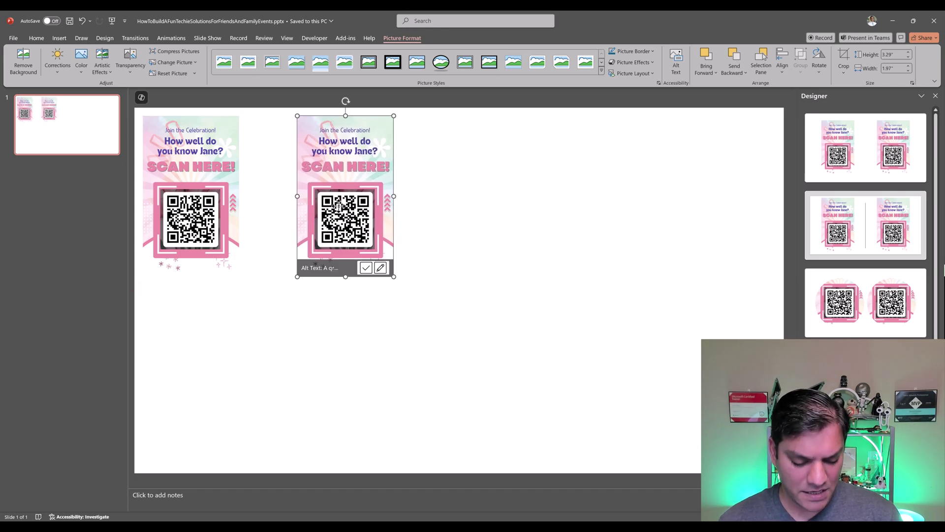
key(ctrl+v)
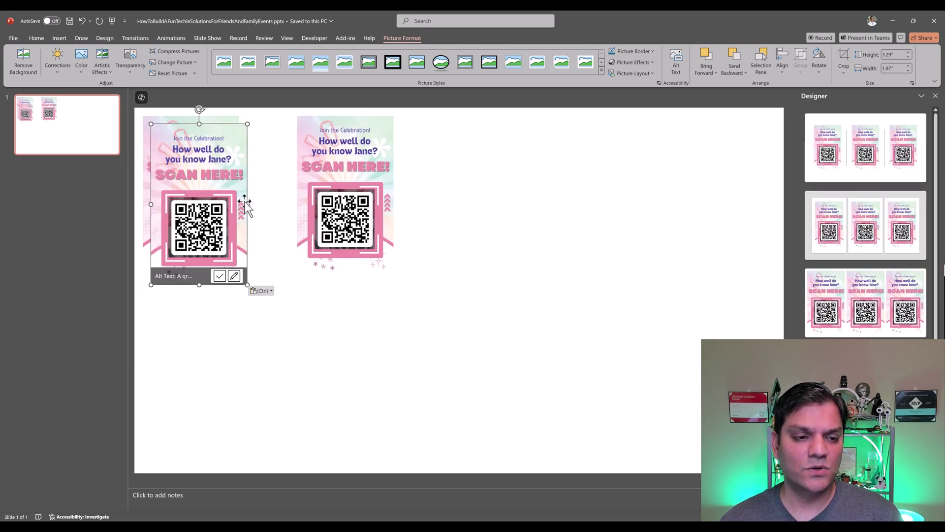
drag(247, 204, 706, 189)
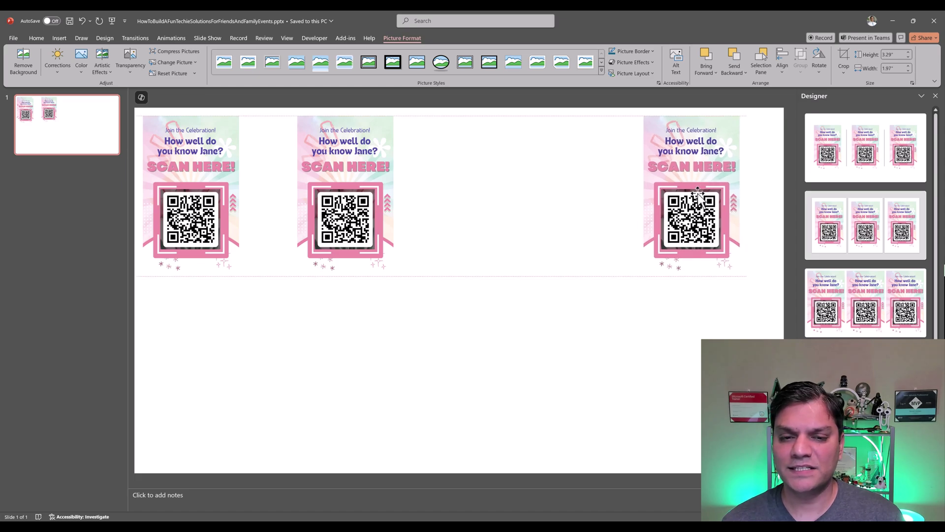
drag(322, 189, 383, 186)
Copy the three posters and paste them as a second row below the first.
click(188, 180)
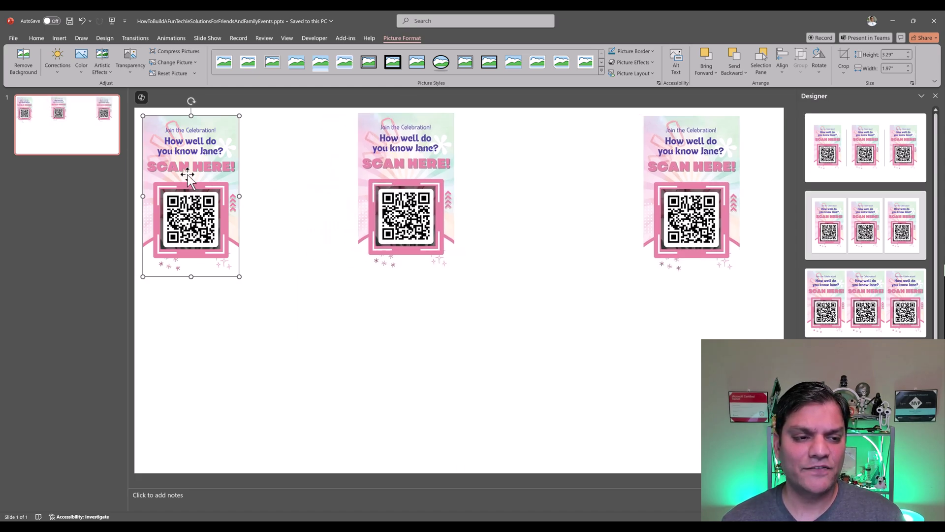
drag(130, 104, 763, 298)
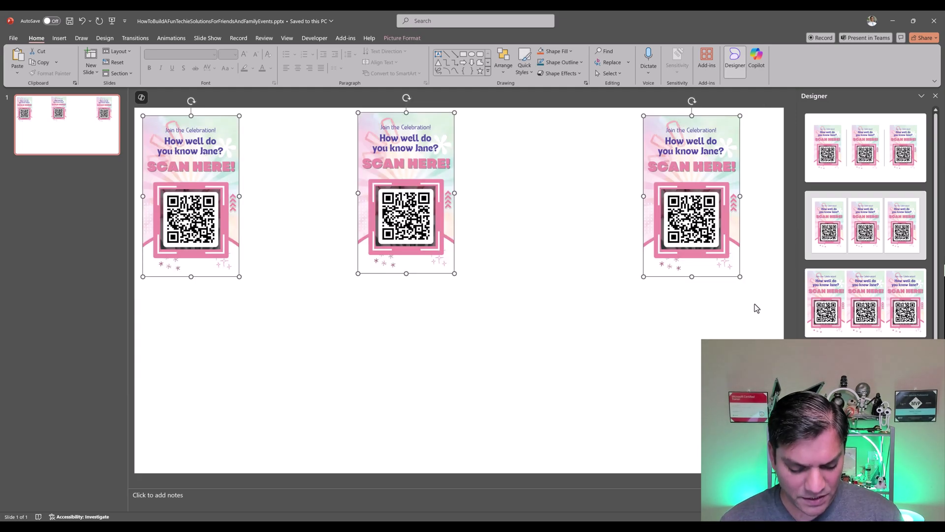
key(ctrl+c)
key(ctrl+v)
click(865, 302)
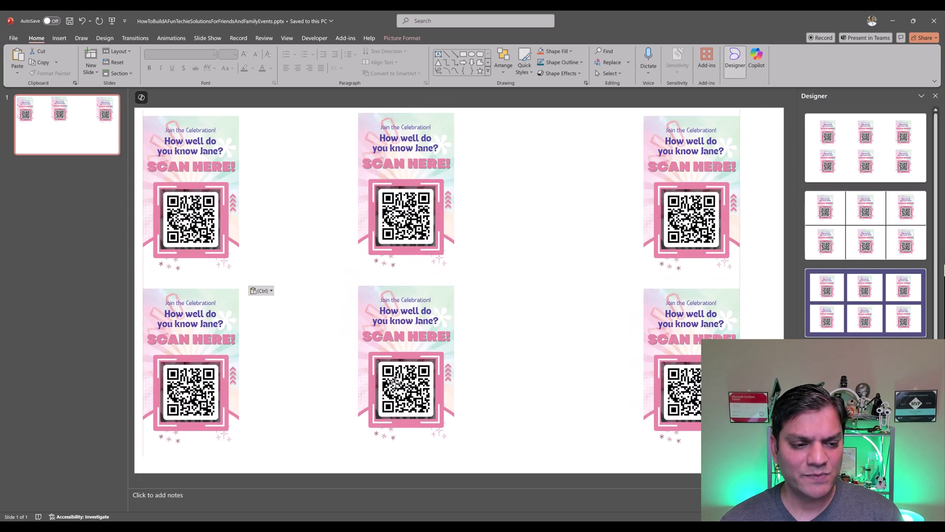
drag(395, 383, 400, 382)
Enlarge all six posters together and shift the left-column posters to the right.
click(131, 104)
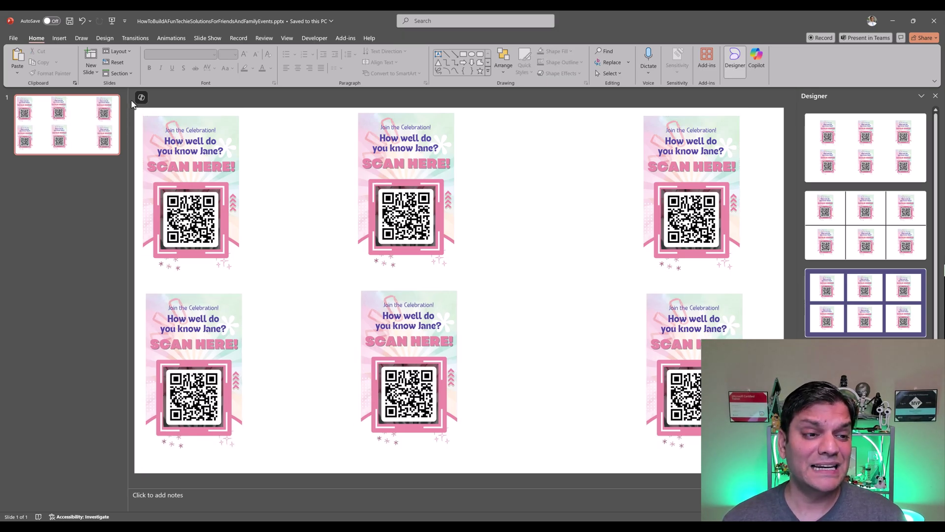
drag(132, 104, 756, 484)
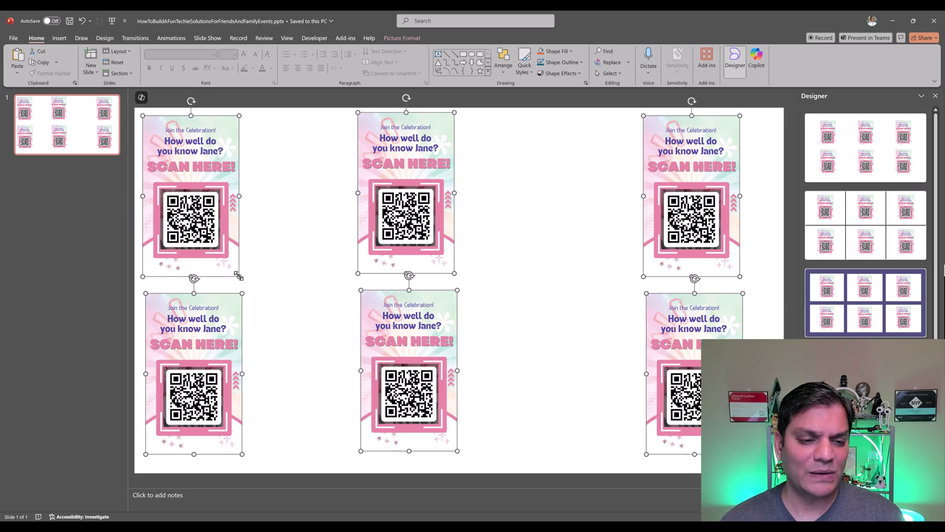
drag(239, 276, 280, 258)
drag(232, 221, 311, 222)
drag(248, 333, 316, 335)
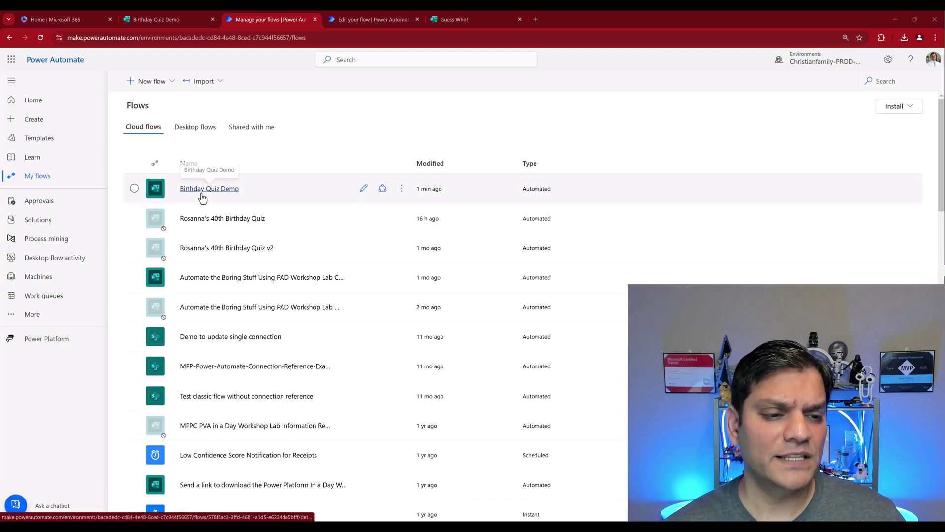
Edit the Birthday Quiz Demo flow and inspect its new-response trigger, whose Form Id is Birthday Quiz Demo.
click(364, 192)
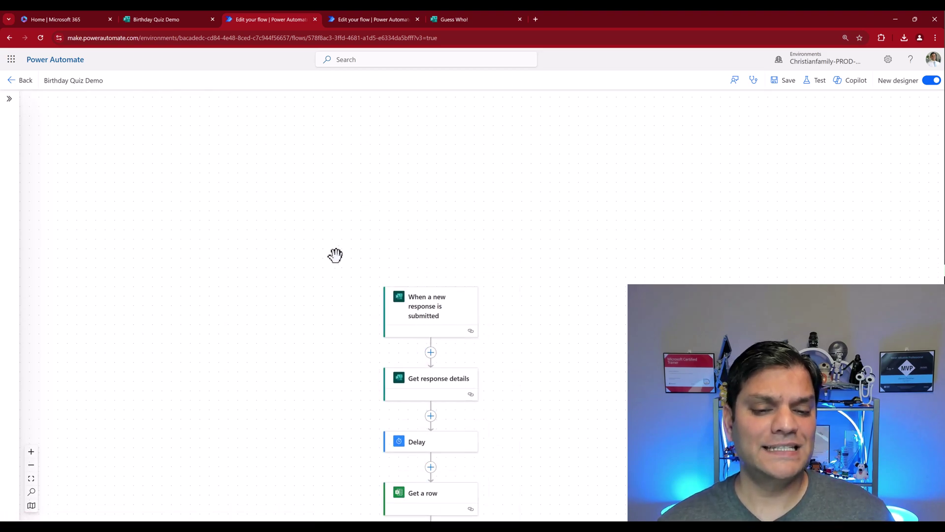
scroll(325, 269, down, 5)
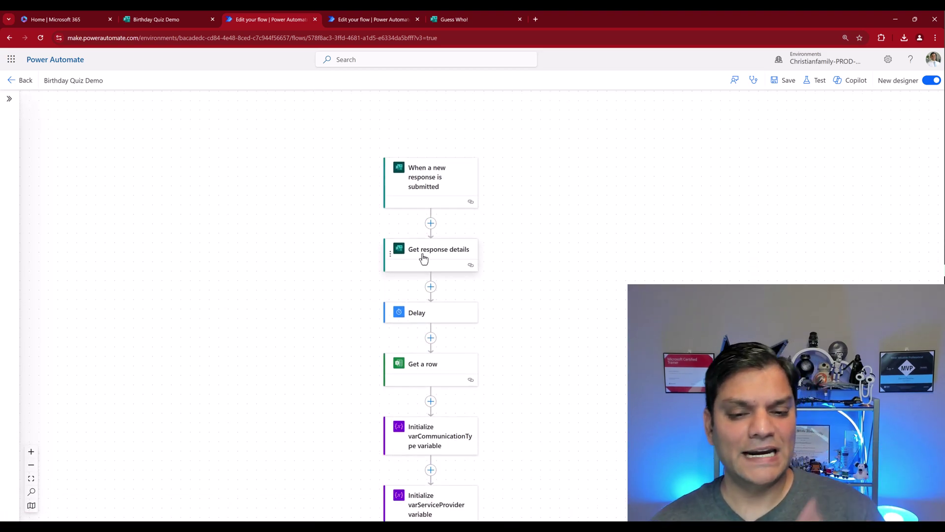
click(419, 187)
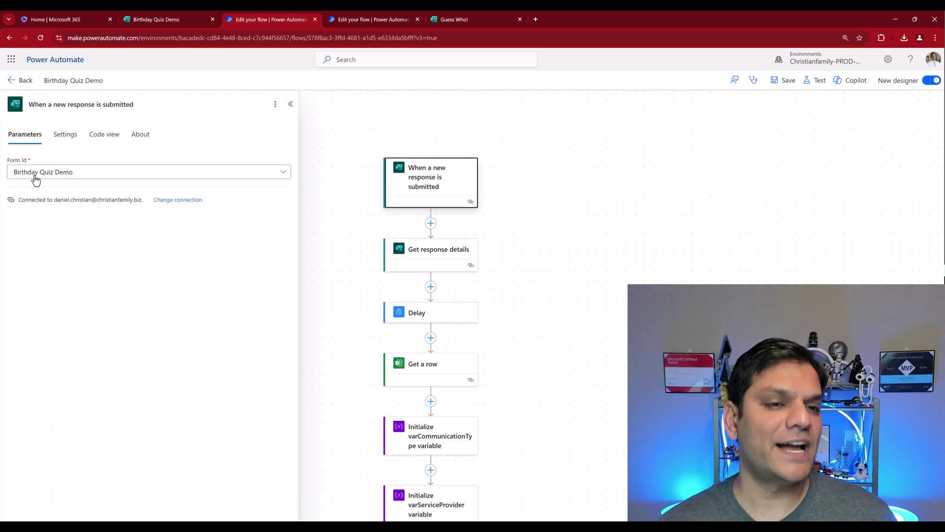
click(153, 19)
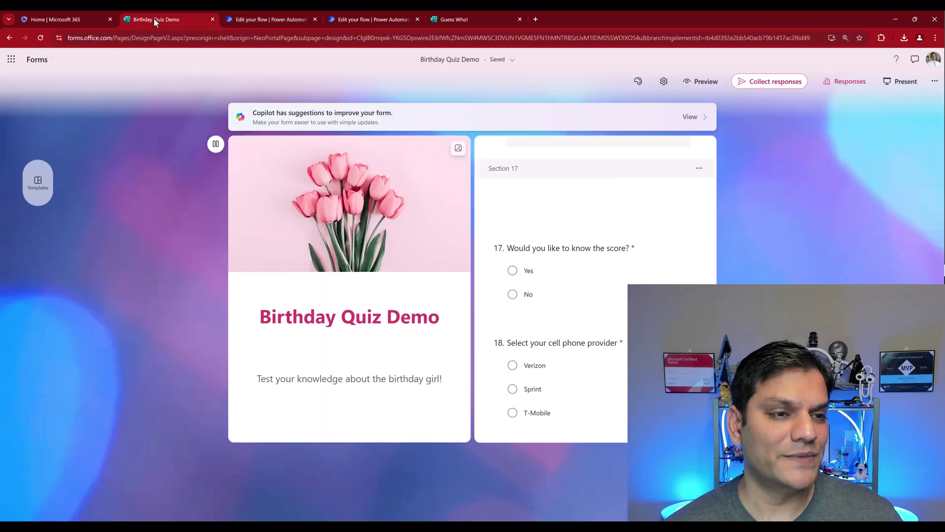
click(265, 19)
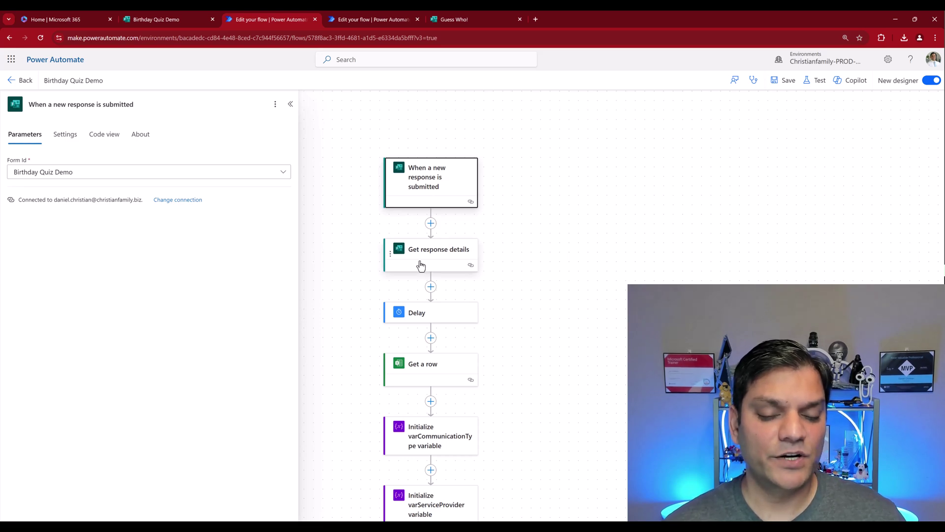
scroll(424, 248, down, 1)
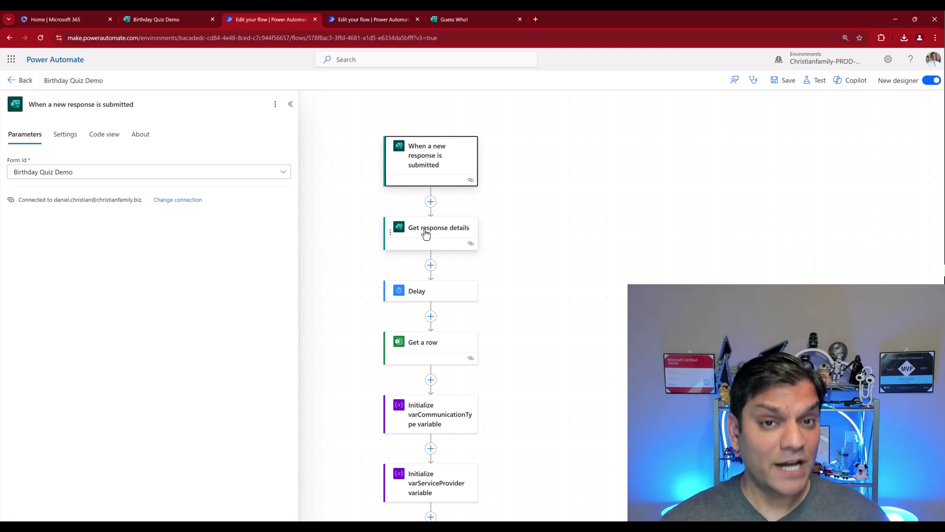
Show the Get response details parameters: Form Id Birthday Quiz Demo, Response Id from the trigger.
click(425, 233)
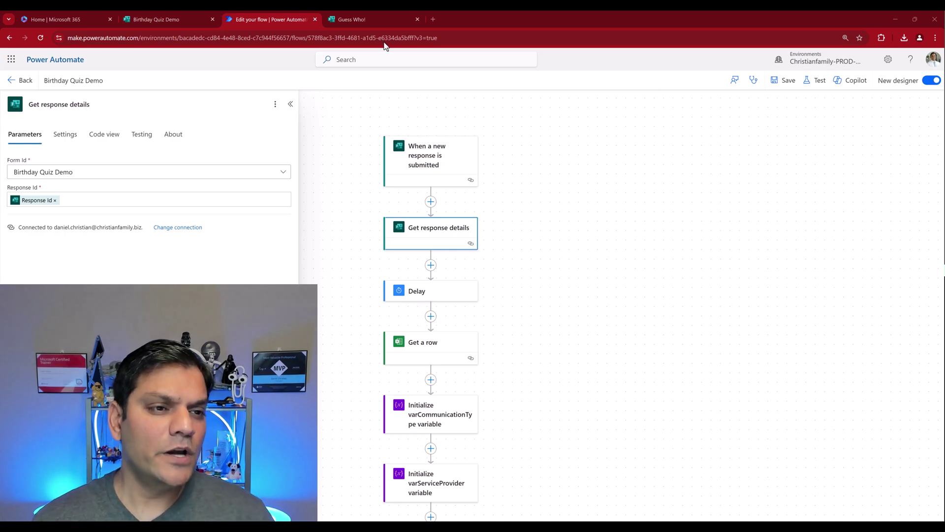
Return to the form and view Responses: 1 response, average score 120.0, average time 01:05.
click(159, 18)
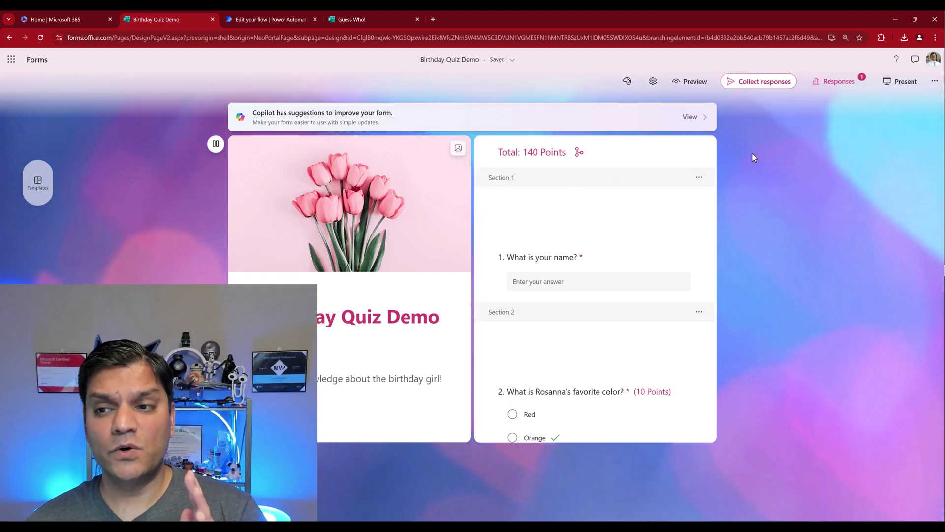
click(850, 81)
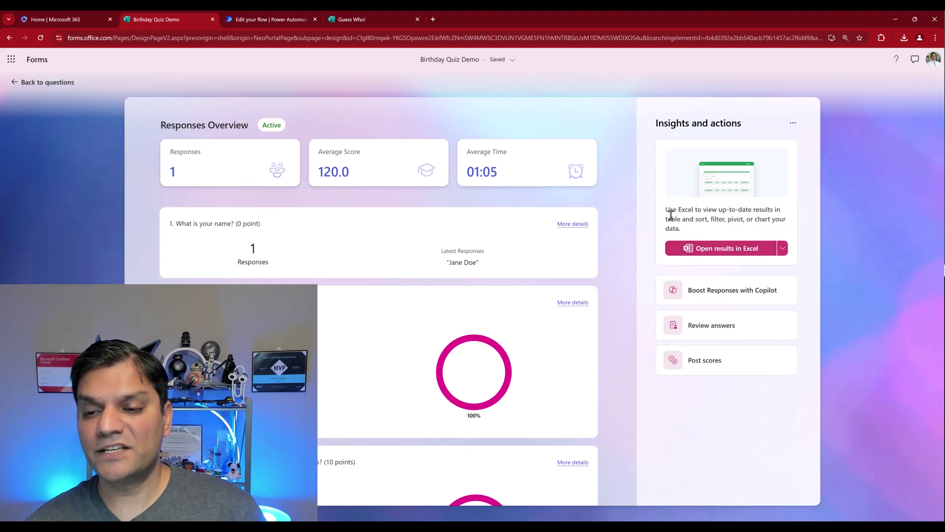
Open the results in Excel as Birthday Quiz Demo.xlsx, one row with 120 total points.
click(723, 248)
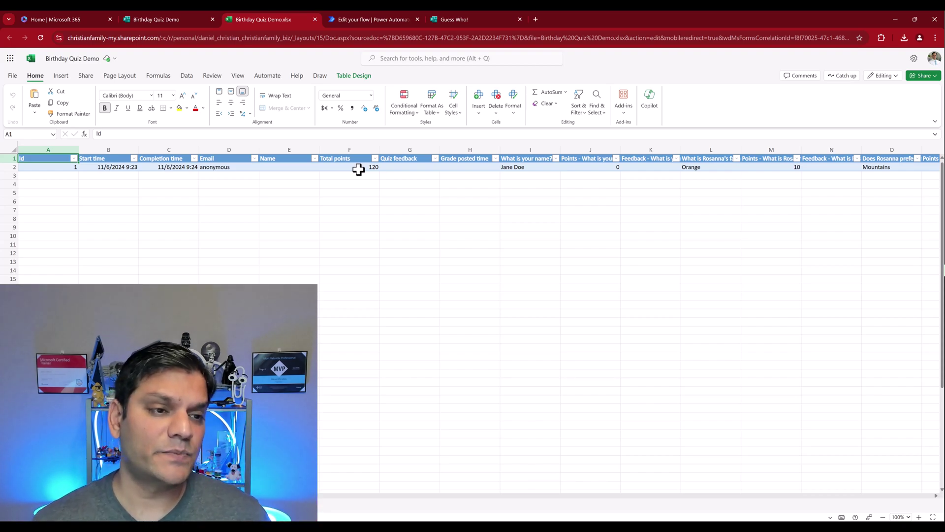
Check the workbook's details: Birthday Quiz Demo stored in the OneDrive Documents folder.
click(121, 62)
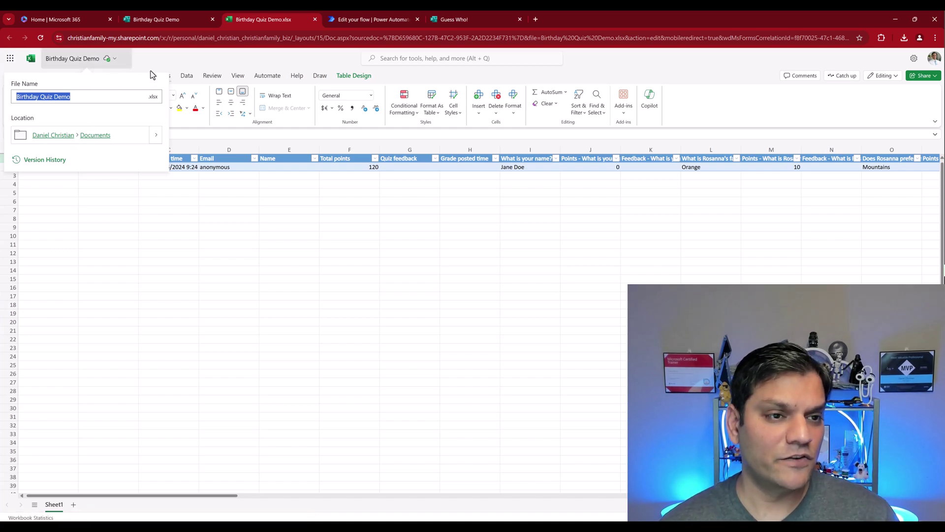
Back in the flow designer, show the Delay step's settings: Count 30, Unit Second.
click(356, 22)
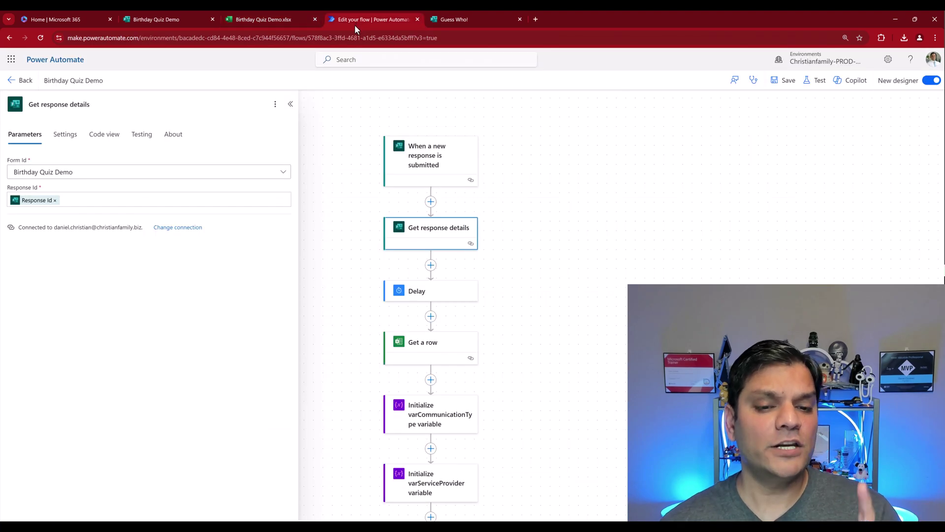
click(444, 300)
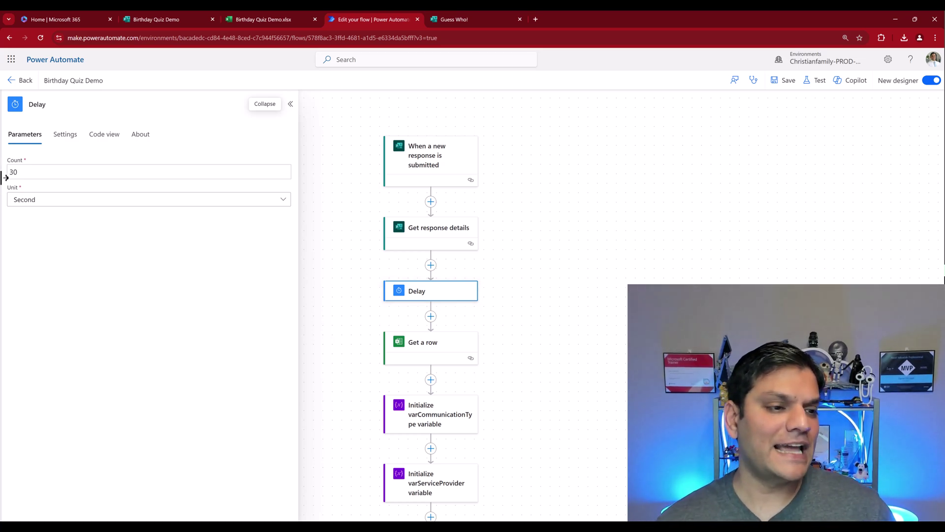
Return to the Birthday Quiz Demo.xlsx workbook showing its single 120-point response row.
click(276, 20)
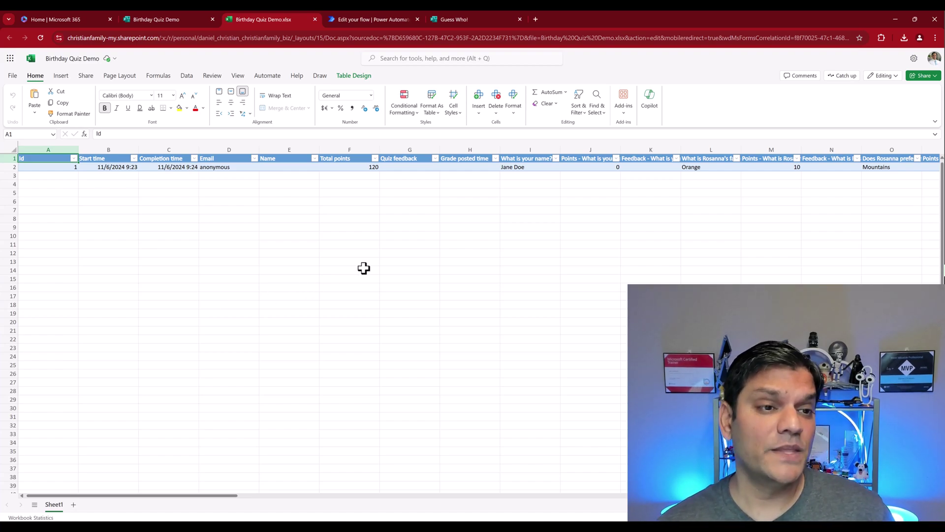
Open the Get a row step (OfficeForms.Table, Key Column Id) and compare it with the workbook's Id column.
key(ctrl+Tab)
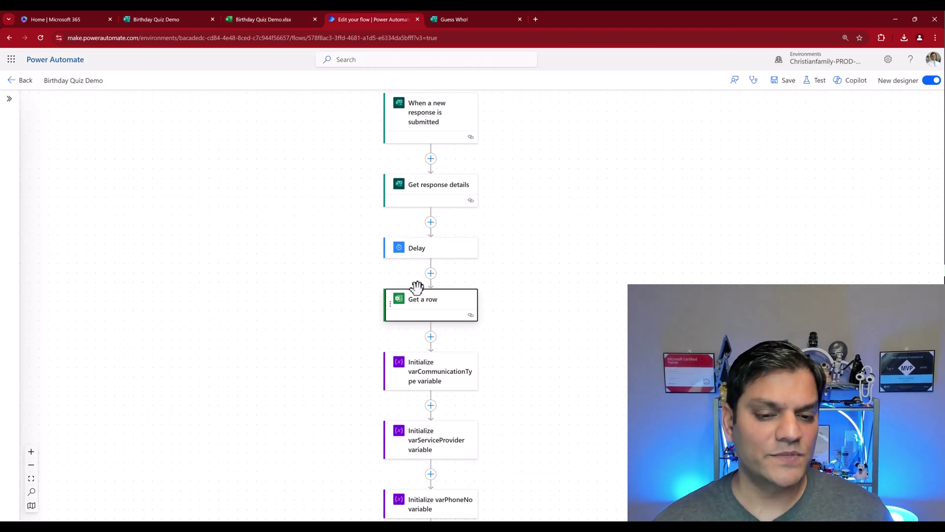
click(418, 304)
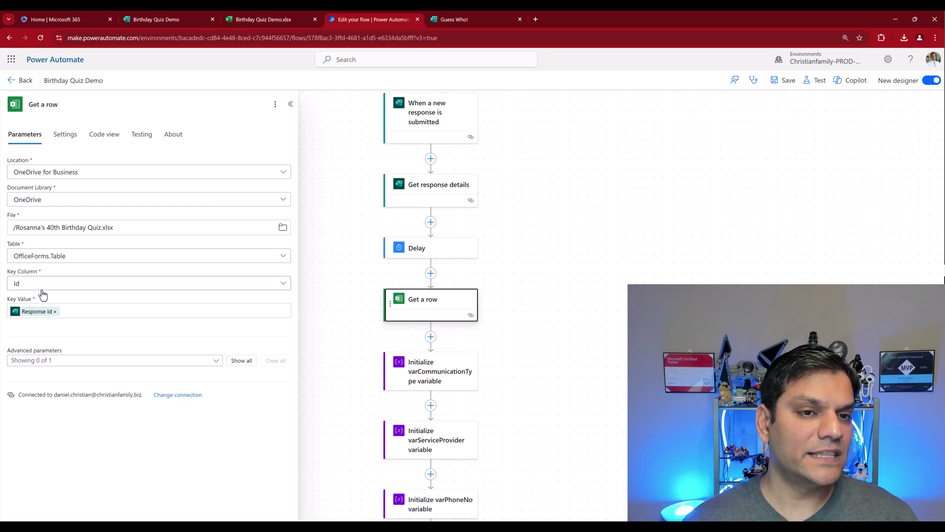
click(262, 18)
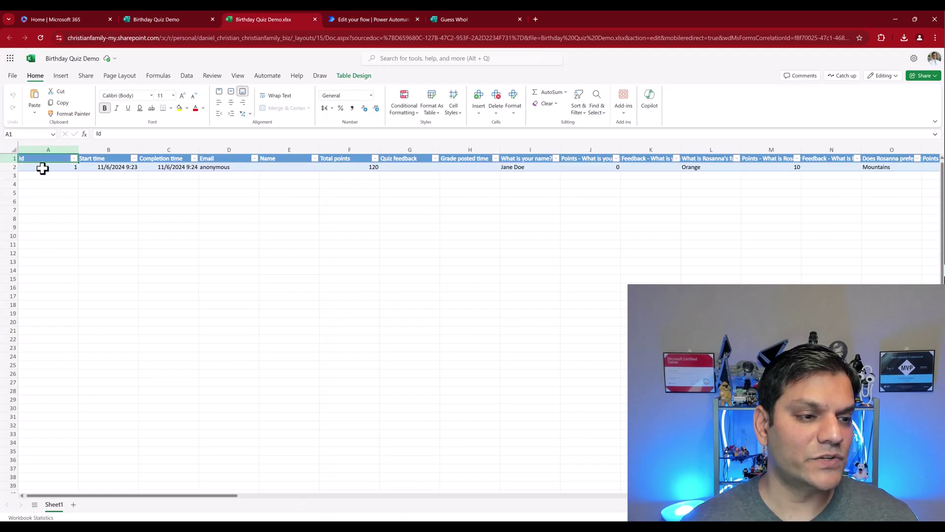
click(369, 16)
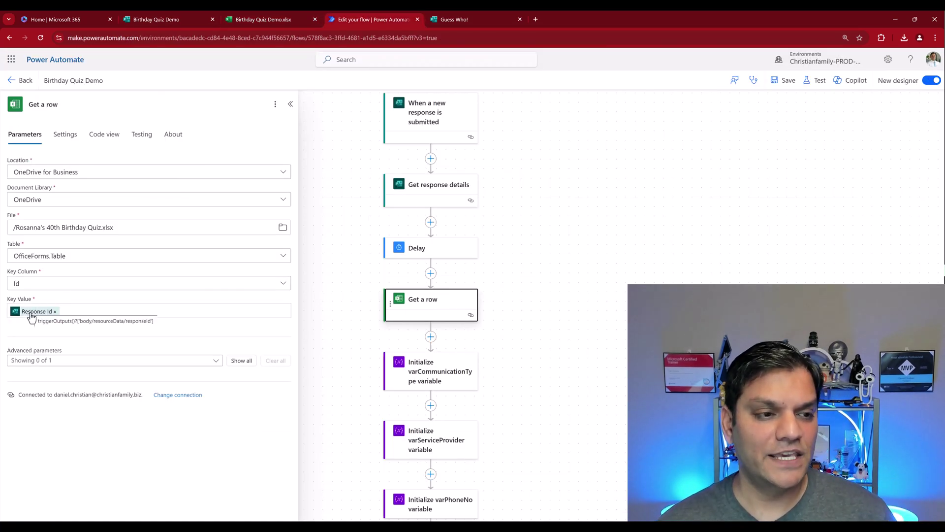
Review the settings of the varCommunicationType and varServiceProvider variable steps.
click(440, 383)
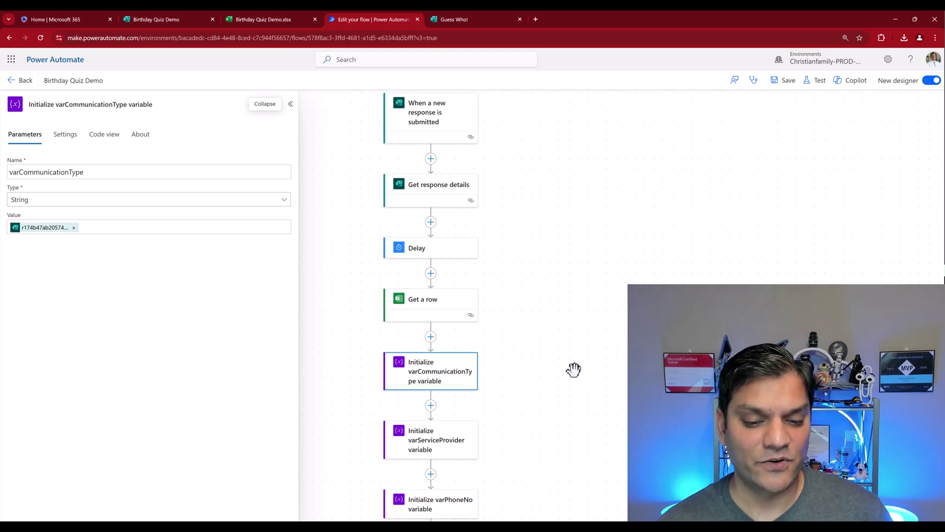
scroll(574, 369, down, 1)
click(404, 393)
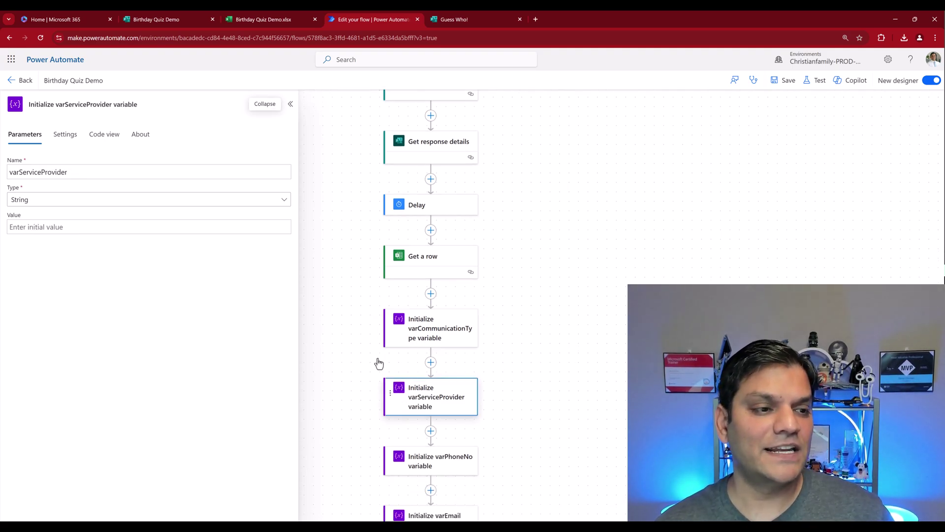
Open the 'Is communication type Text' condition: varCommunicationType equals Text and a form answer equals Yes.
scroll(333, 348, down, 1)
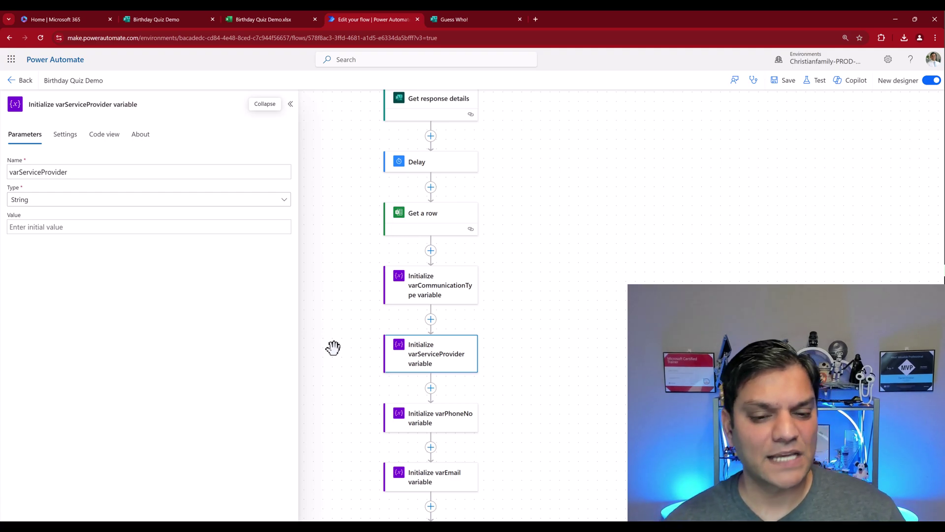
scroll(332, 347, down, 10)
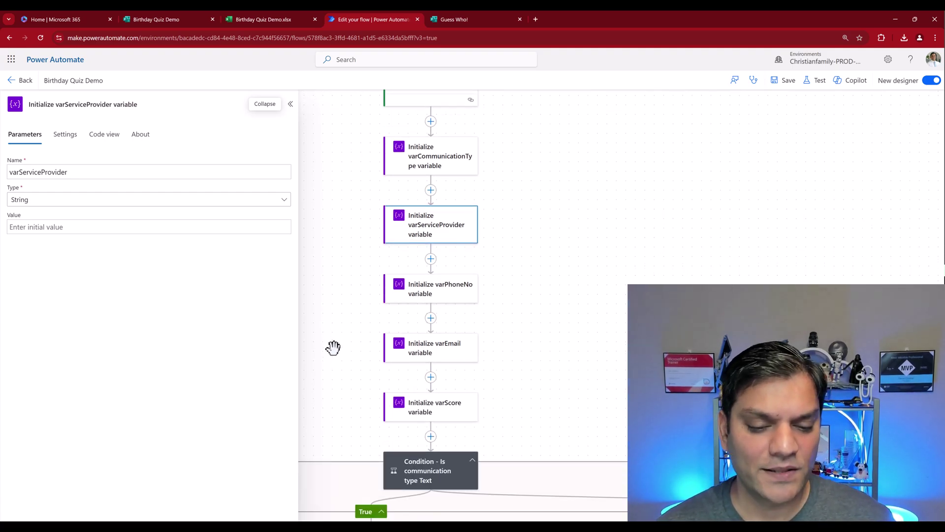
click(419, 107)
click(416, 147)
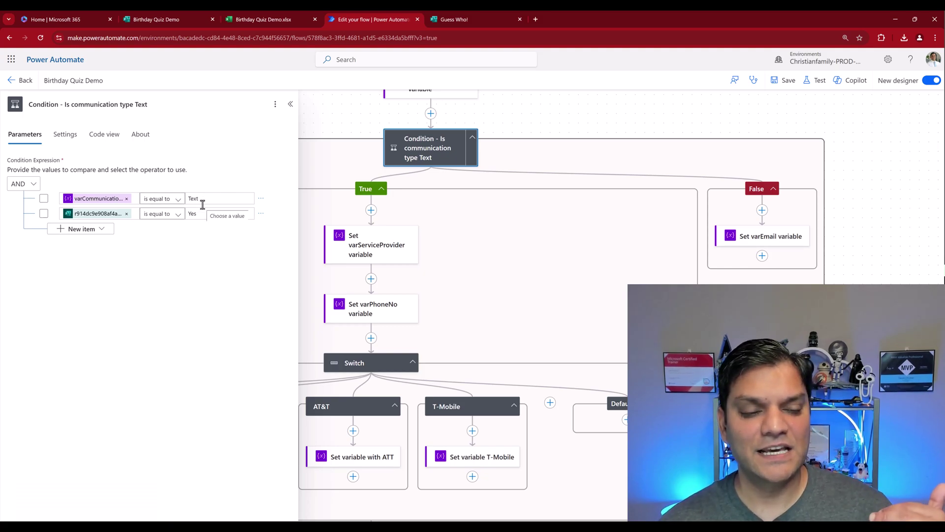
click(289, 104)
scroll(147, 388, down, 1)
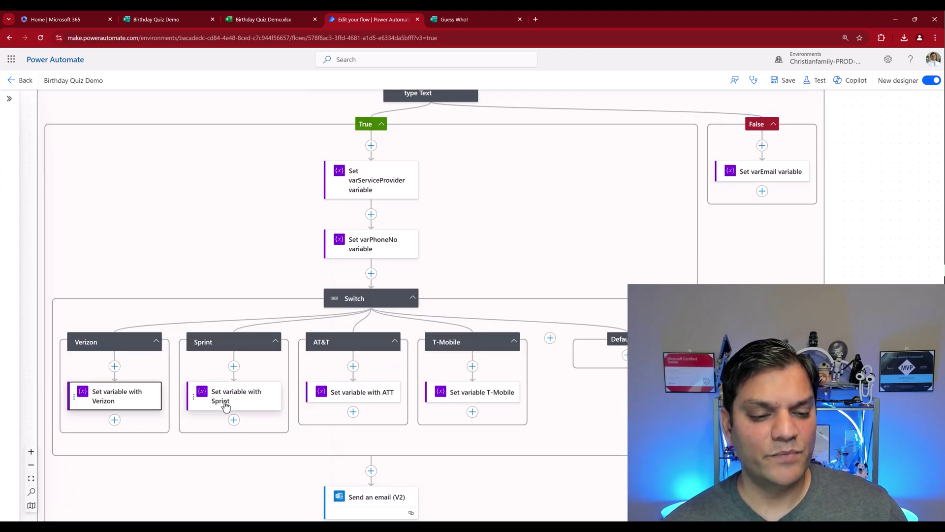
scroll(313, 367, down, 1)
scroll(313, 367, down, 1)
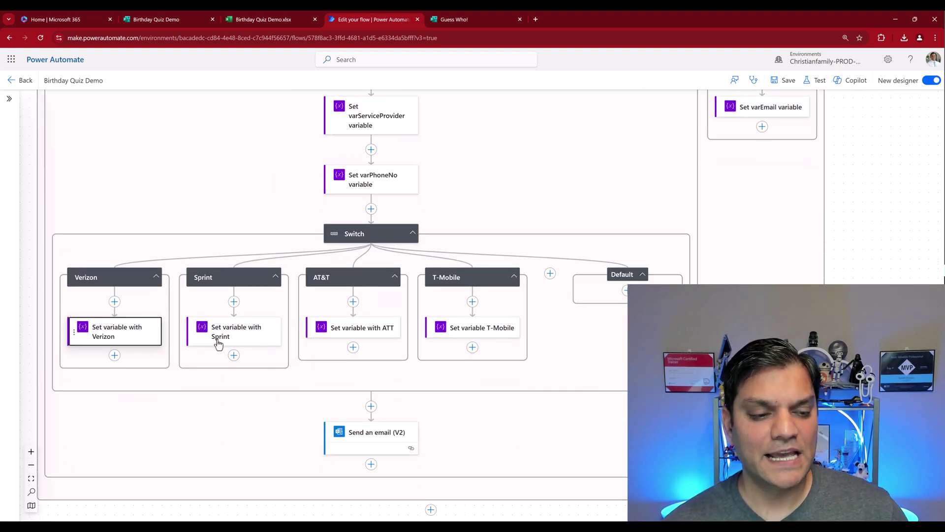
click(129, 329)
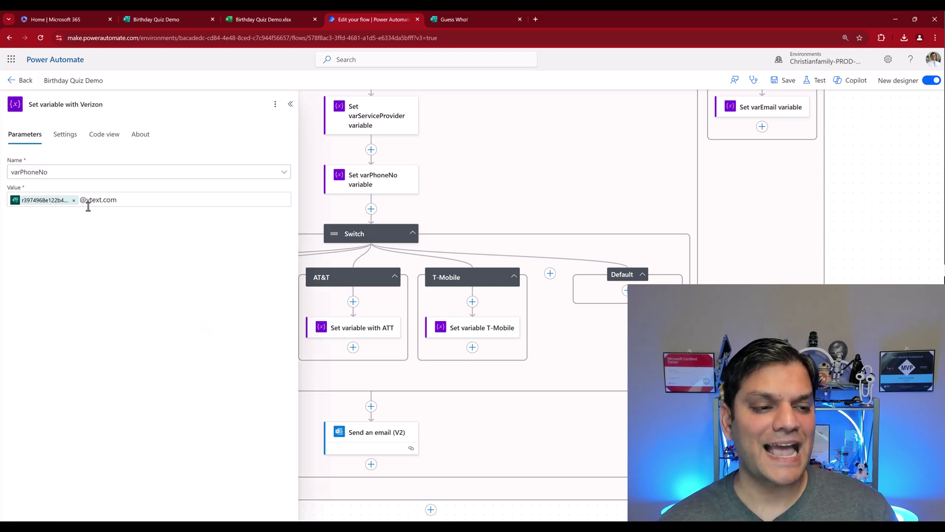
click(290, 103)
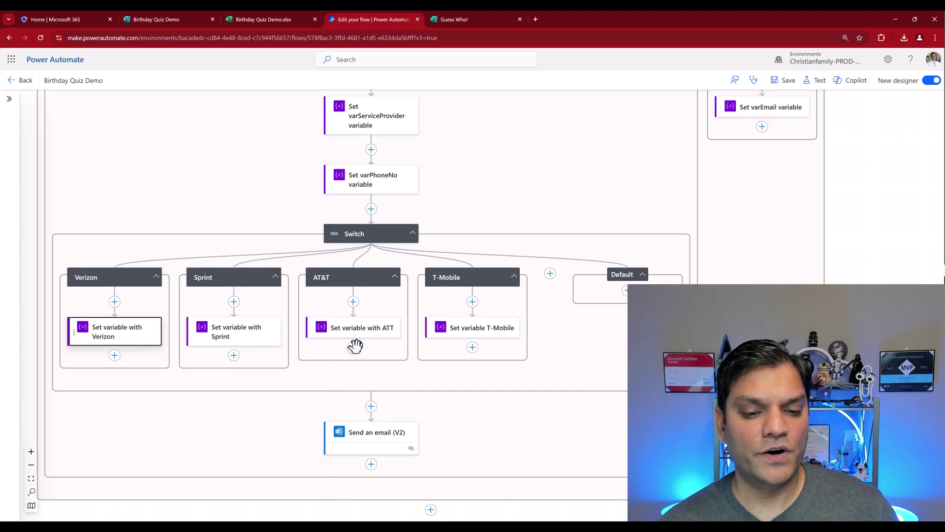
click(351, 336)
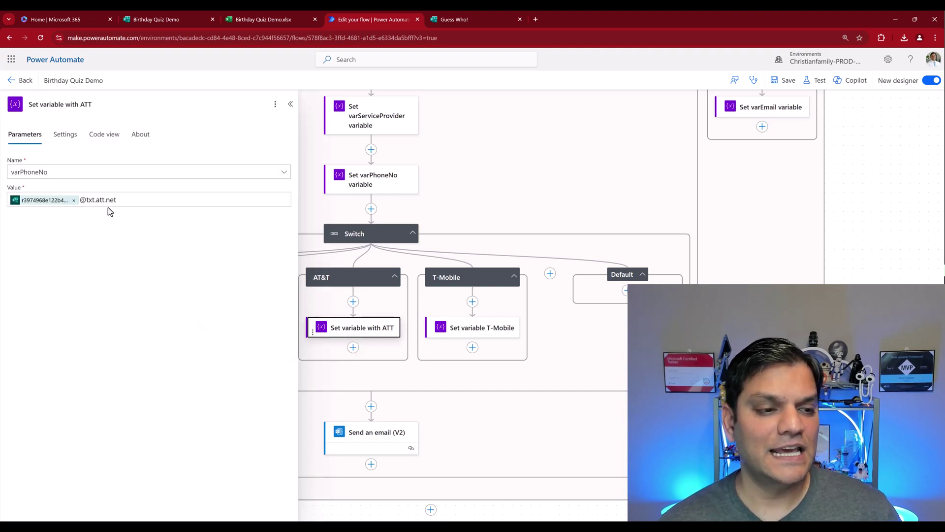
click(291, 104)
scroll(419, 376, down, 2)
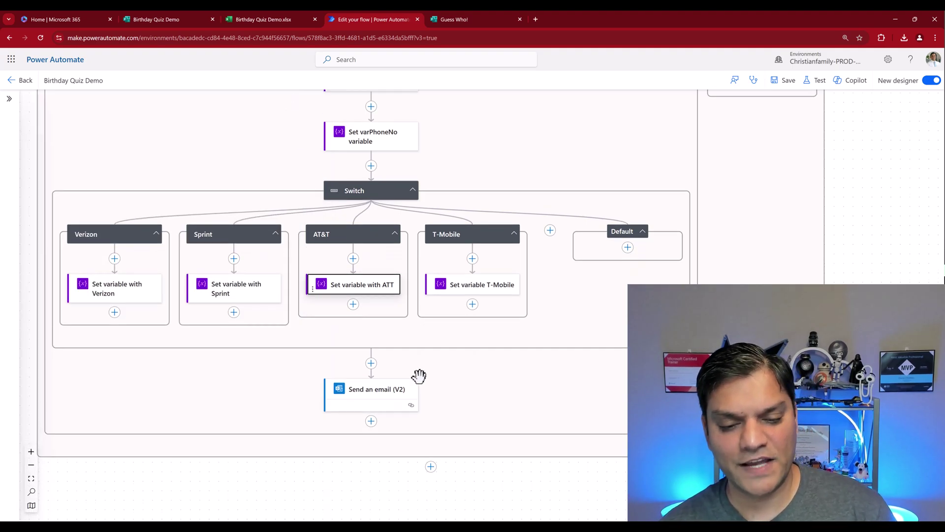
click(395, 389)
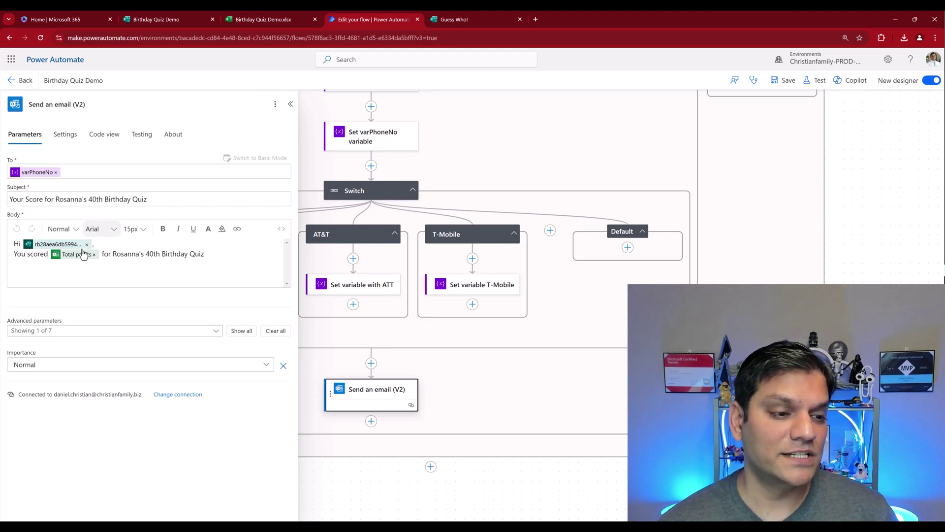
Switch to the Birthday Quiz Demo.xlsx workbook holding the quiz responses.
click(236, 14)
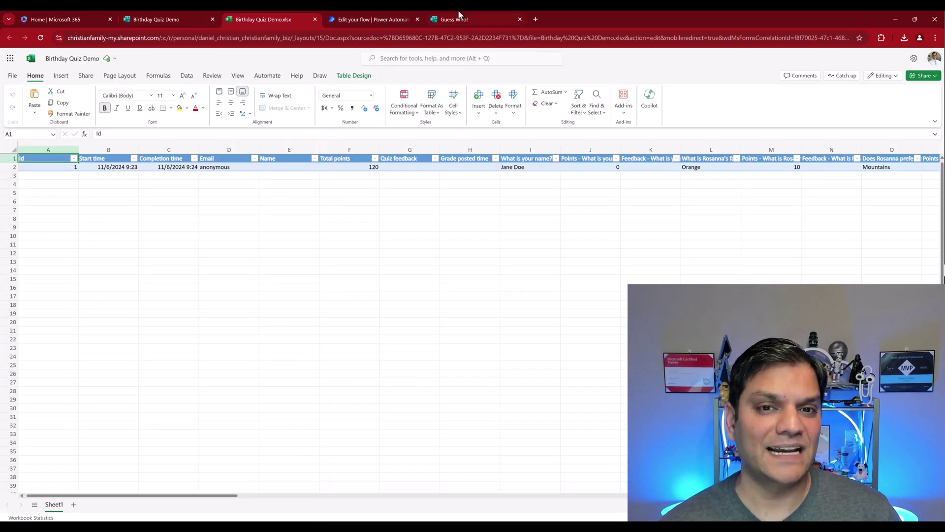
Submit the Birthday Quiz response with Verizon chosen, then return to the flow's run history.
click(458, 18)
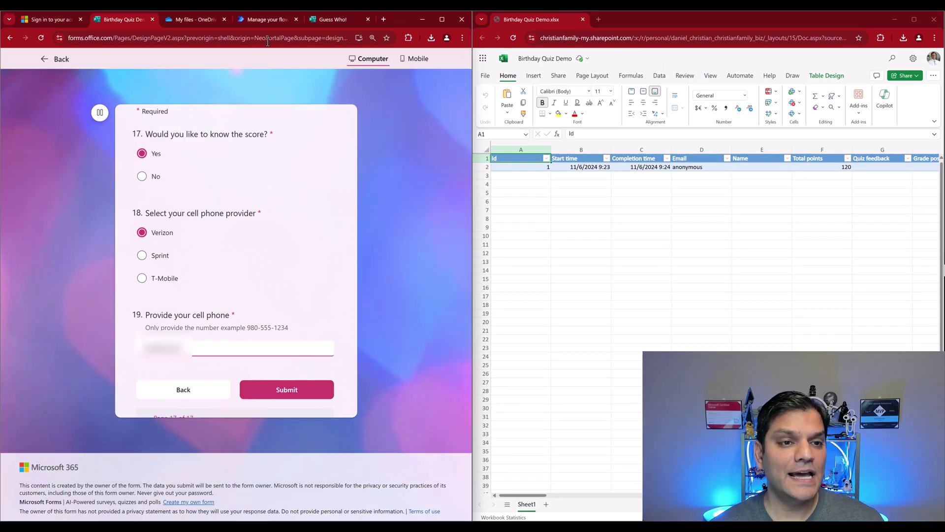
click(269, 22)
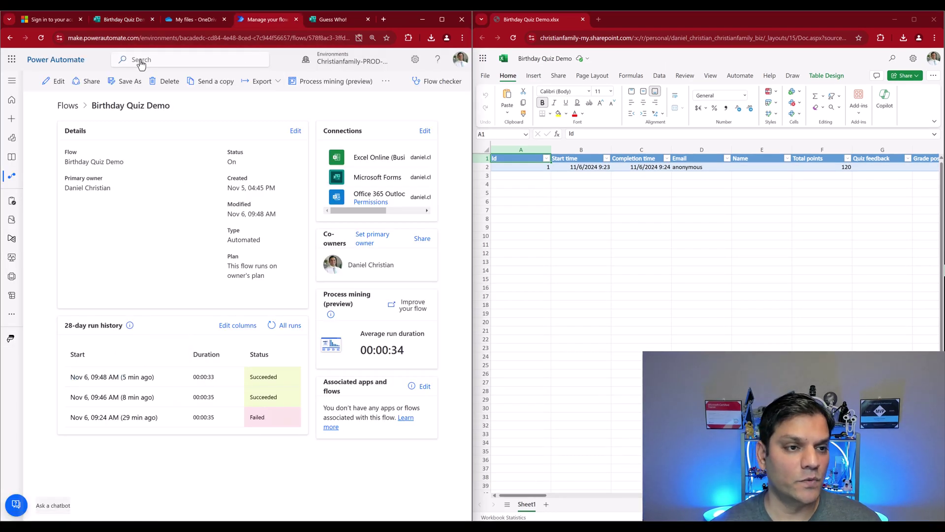
click(127, 18)
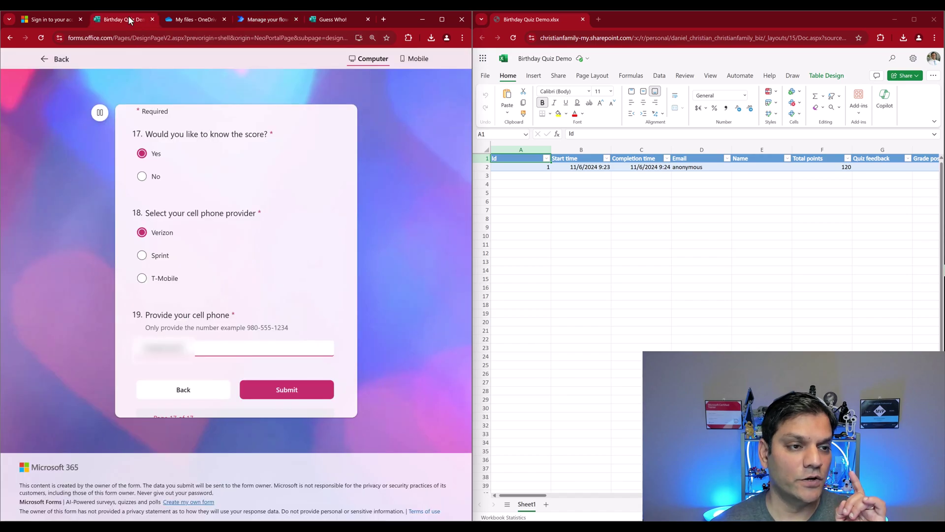
click(267, 391)
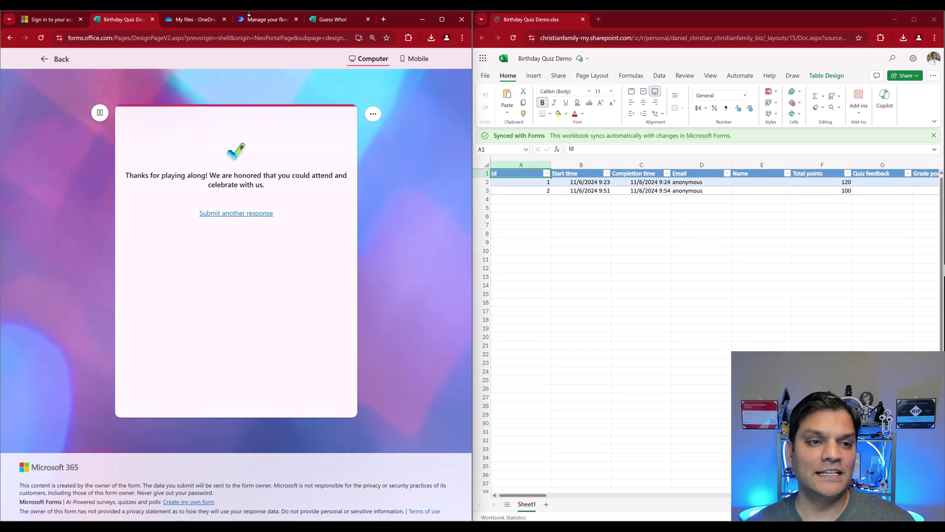
click(247, 20)
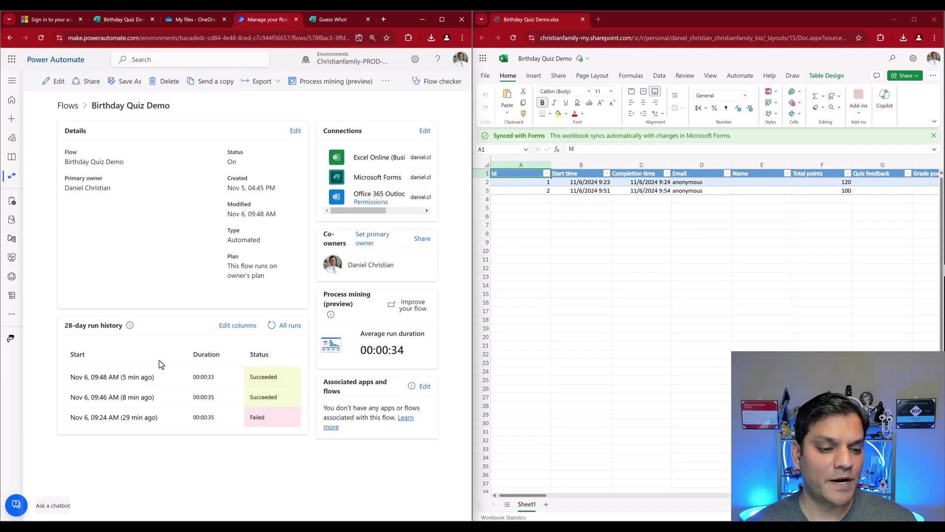
Refresh the 28-day run history and open the newest run, which succeeded.
click(269, 330)
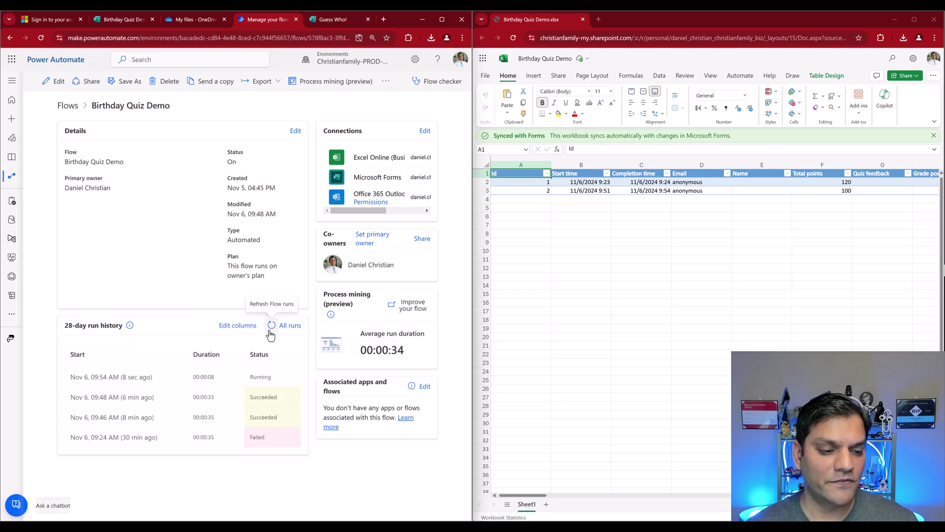
click(137, 378)
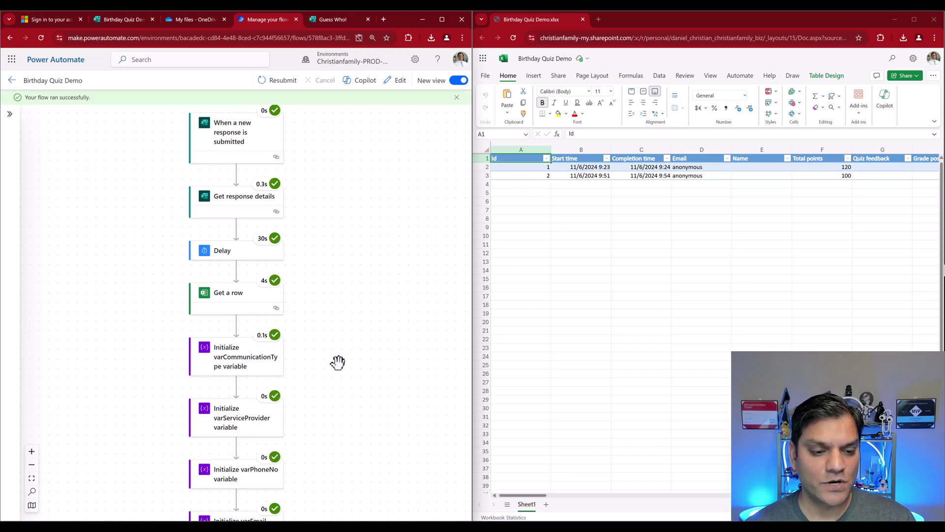
Inspect the run's Send an email (V2) step to confirm the score went to a vtext.com address.
scroll(337, 362, down, 5)
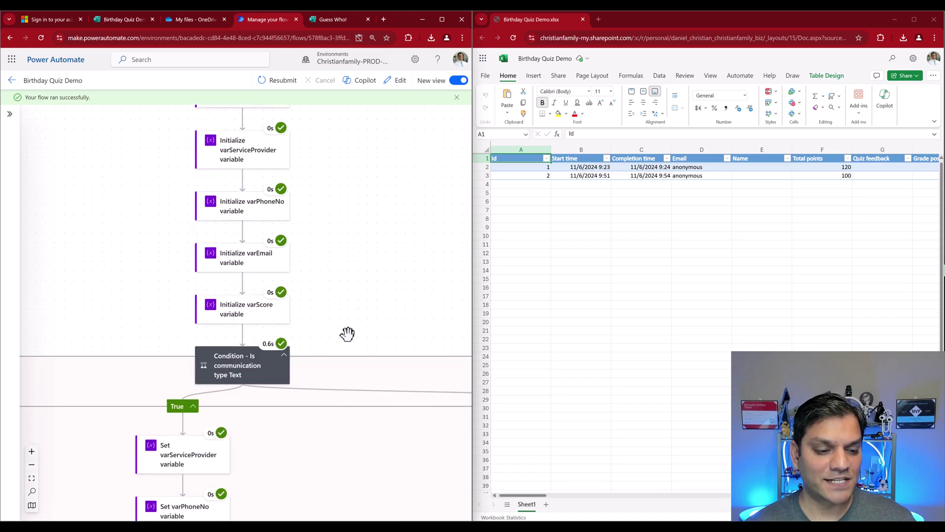
scroll(333, 369, down, 2)
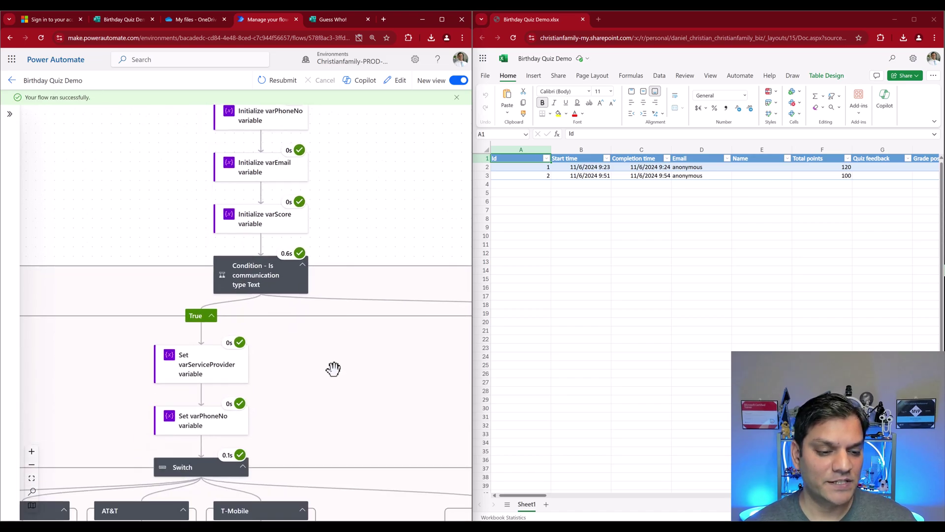
scroll(334, 368, down, 4)
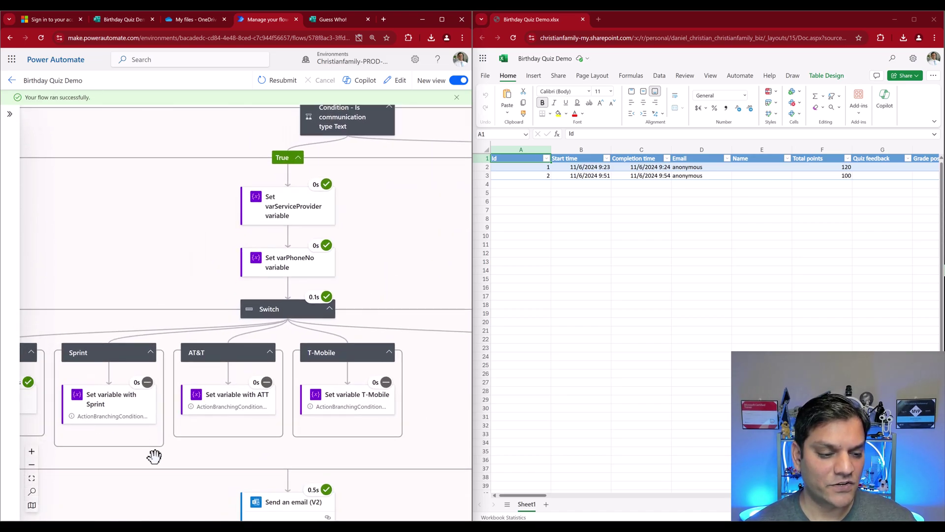
scroll(161, 414, down, 2)
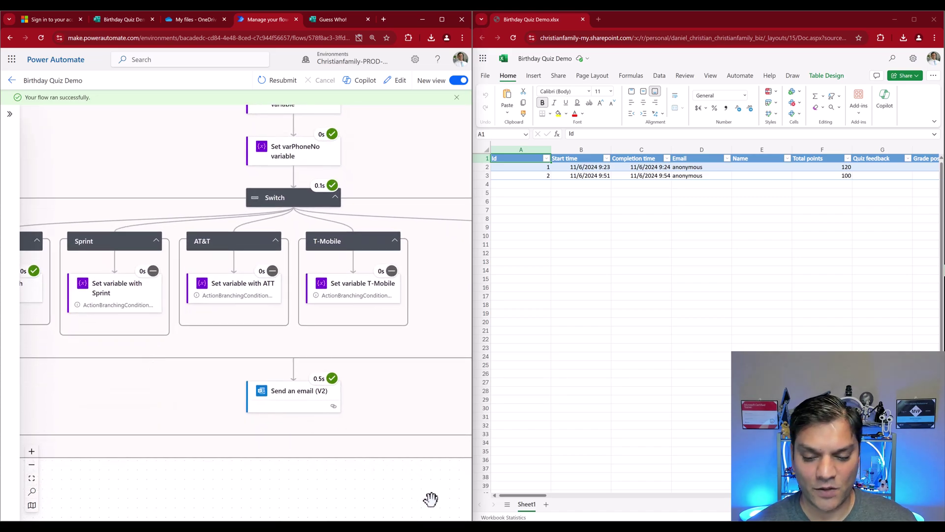
click(279, 382)
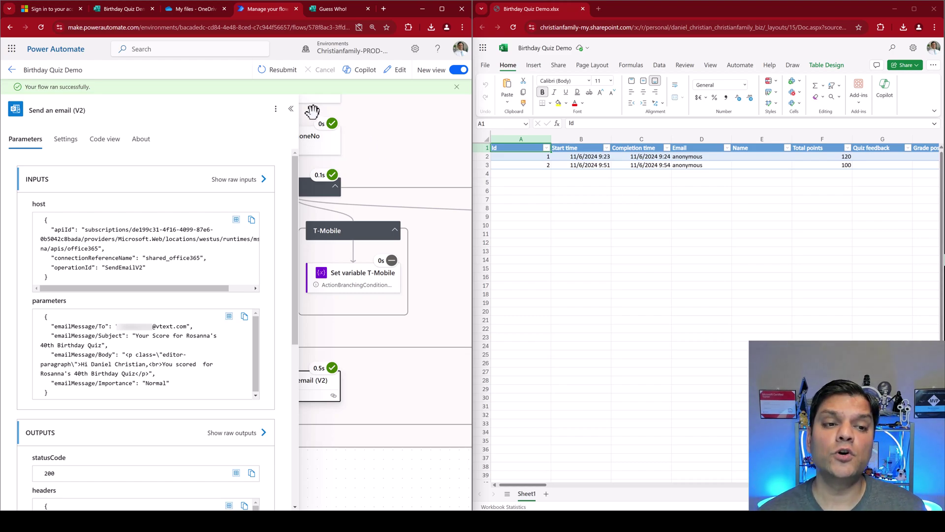
click(291, 108)
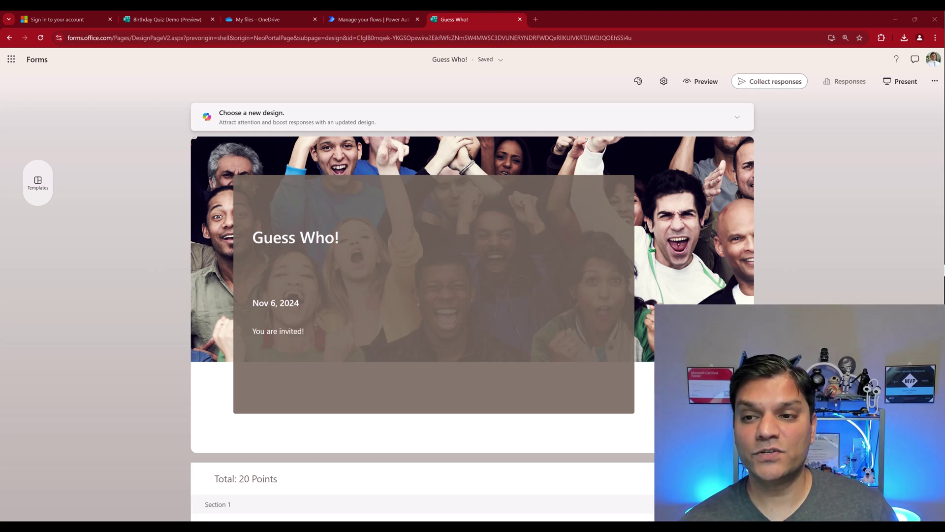
Preview the Guess Who! quiz, starting at question 1 worth 10 points.
click(701, 81)
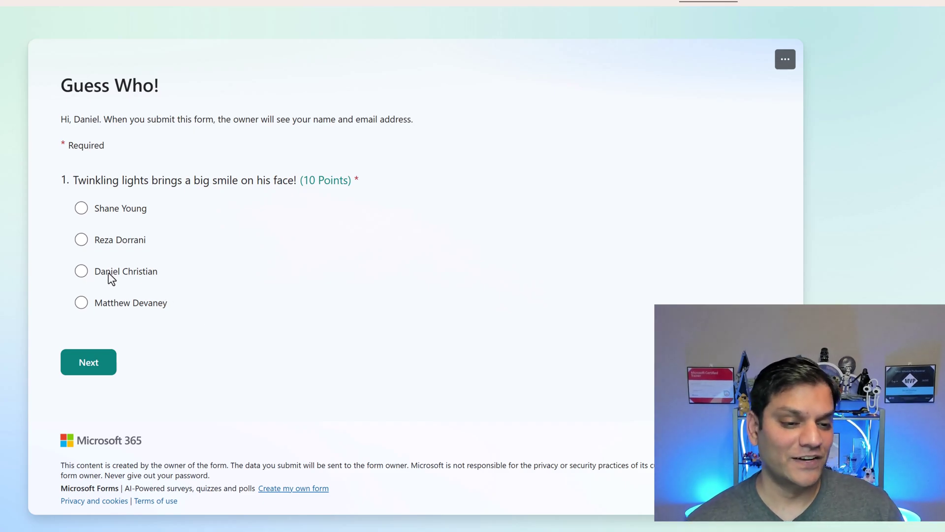
Move to question 2, answer the cricket question, and submit for a 20/20 score.
click(88, 367)
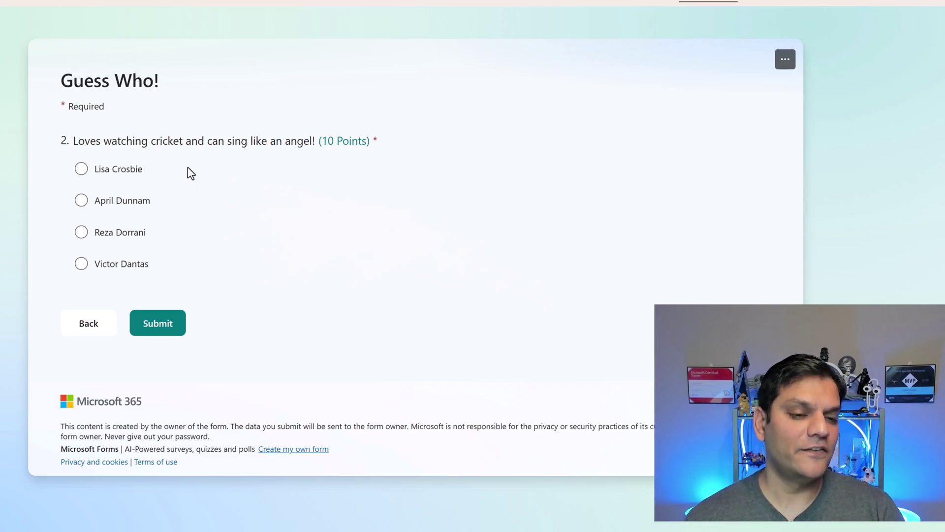
click(119, 233)
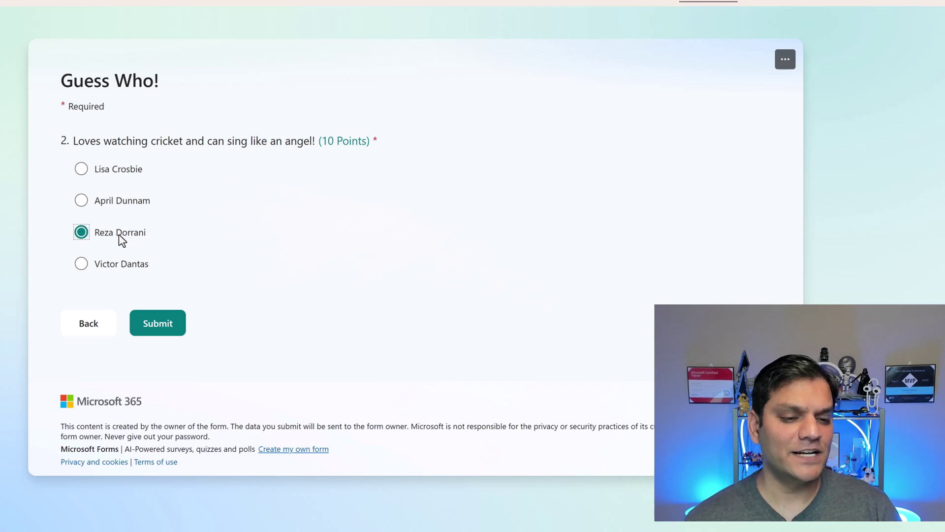
click(154, 325)
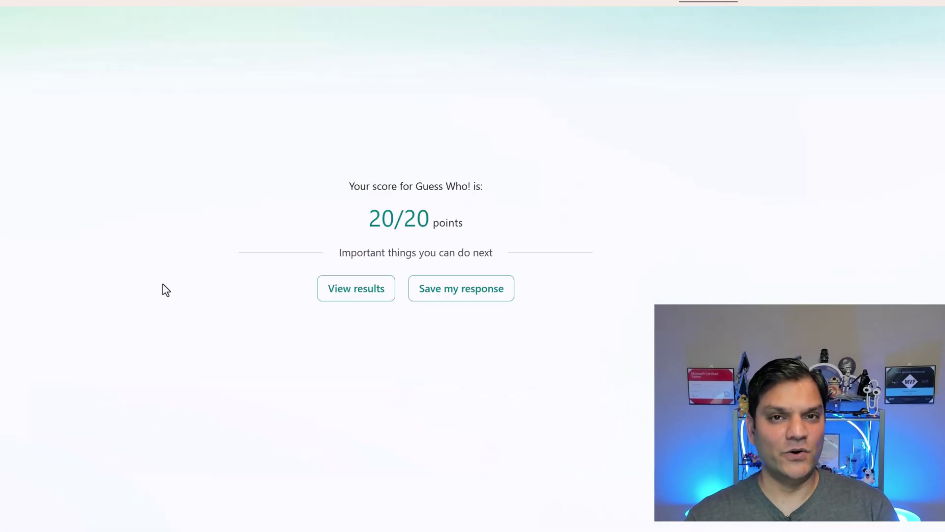